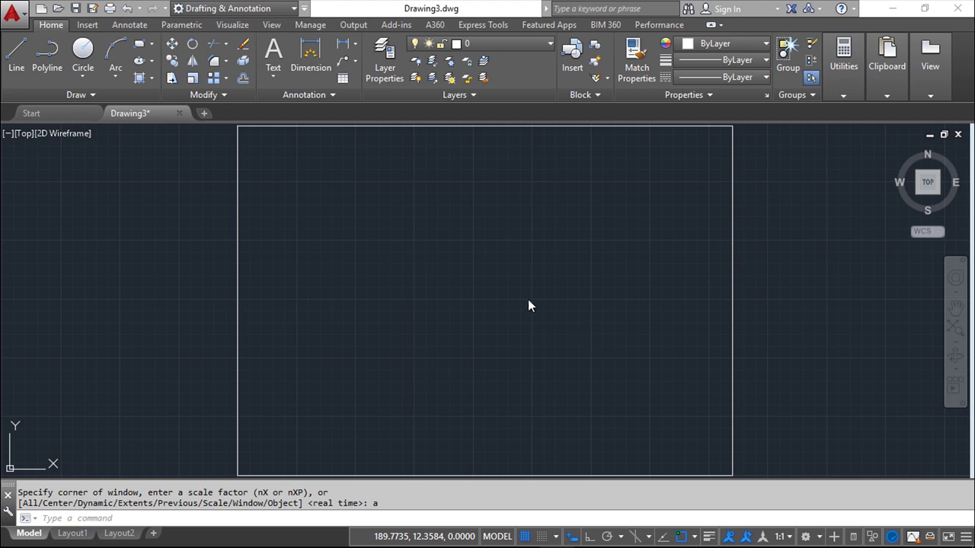
Attach the example PDF from External References as an underlay, with rotation specified on screen
click(88, 25)
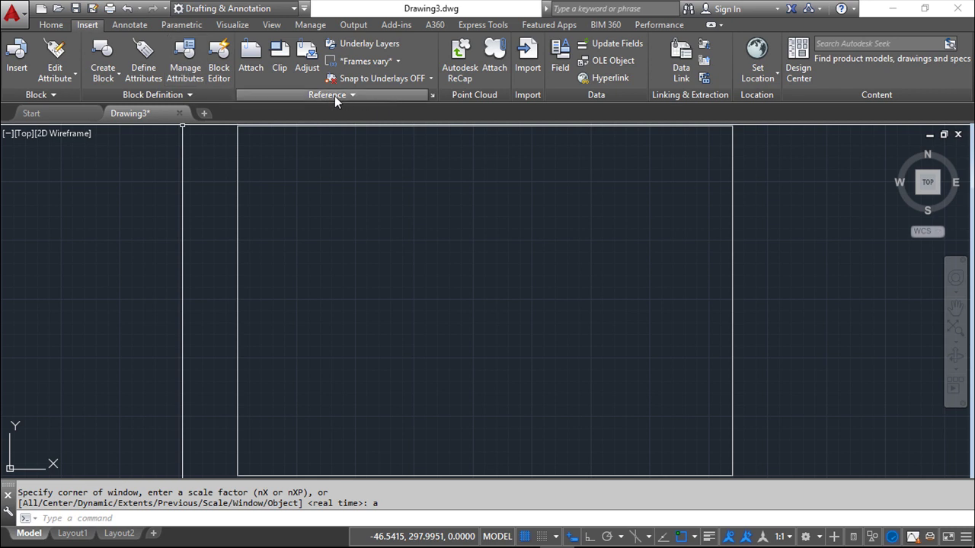
click(431, 96)
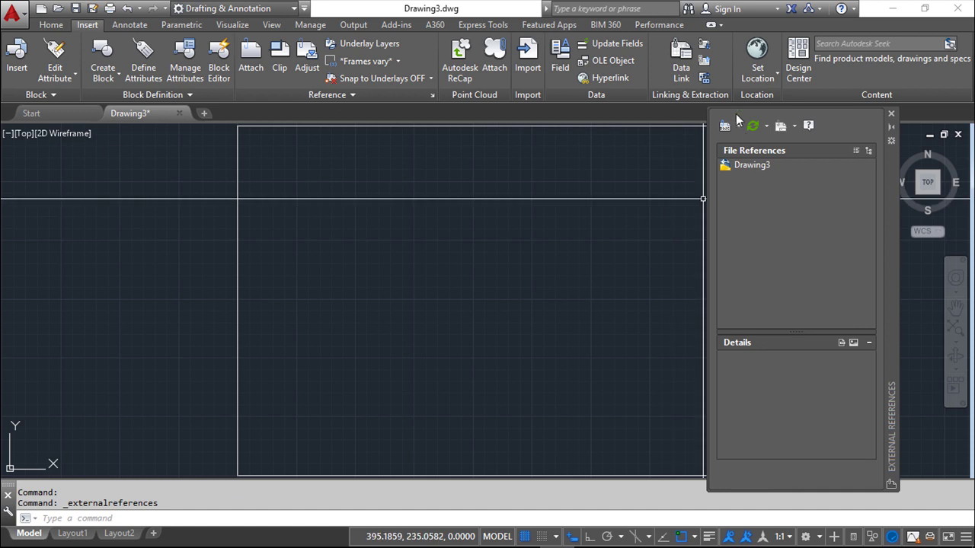
click(737, 128)
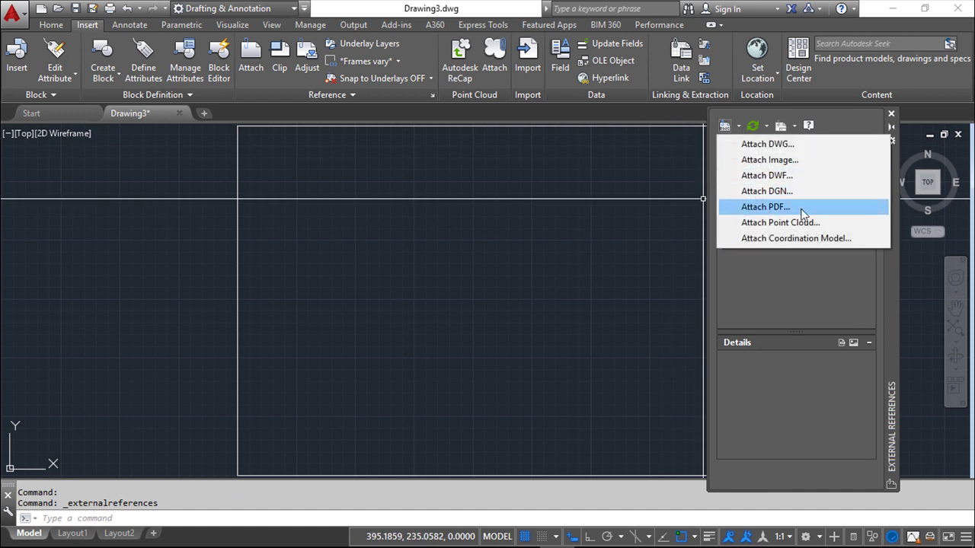
click(772, 205)
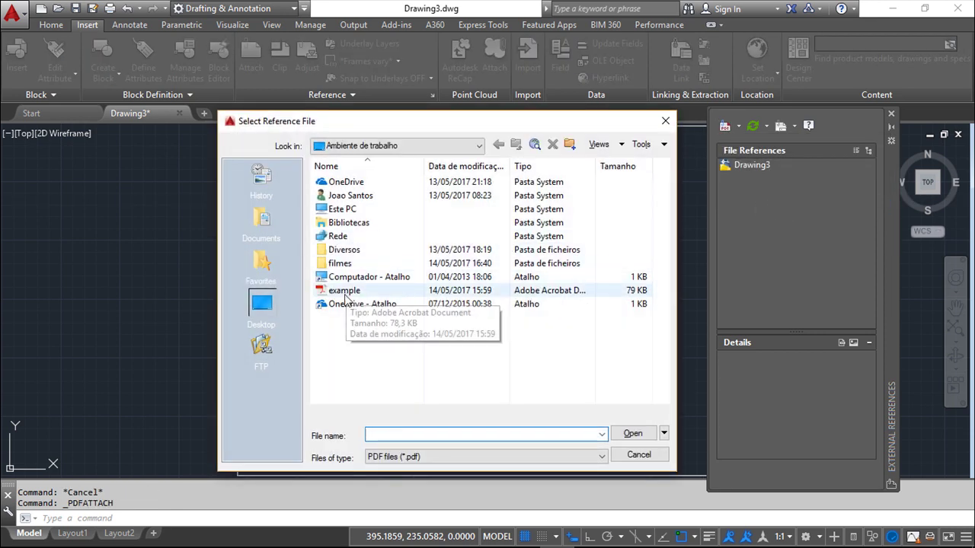
click(341, 293)
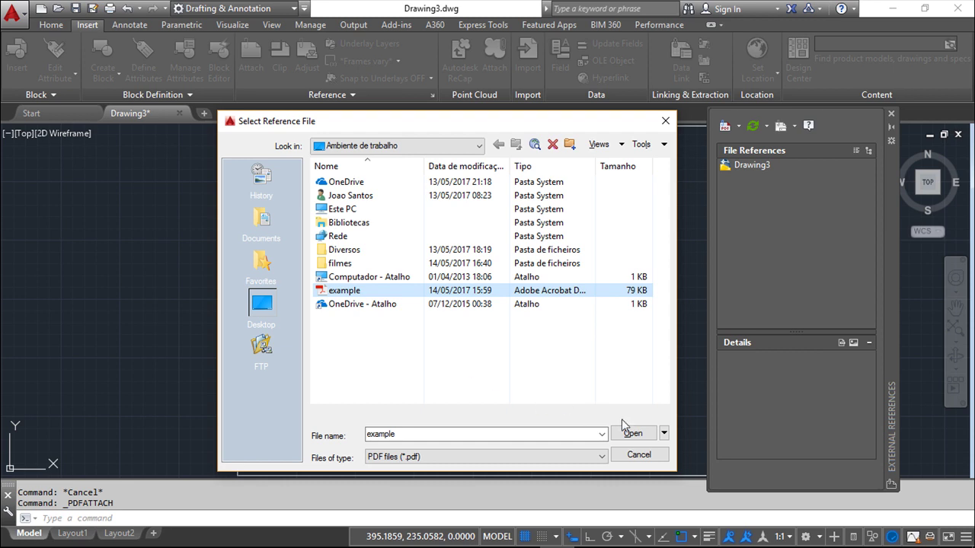
click(643, 440)
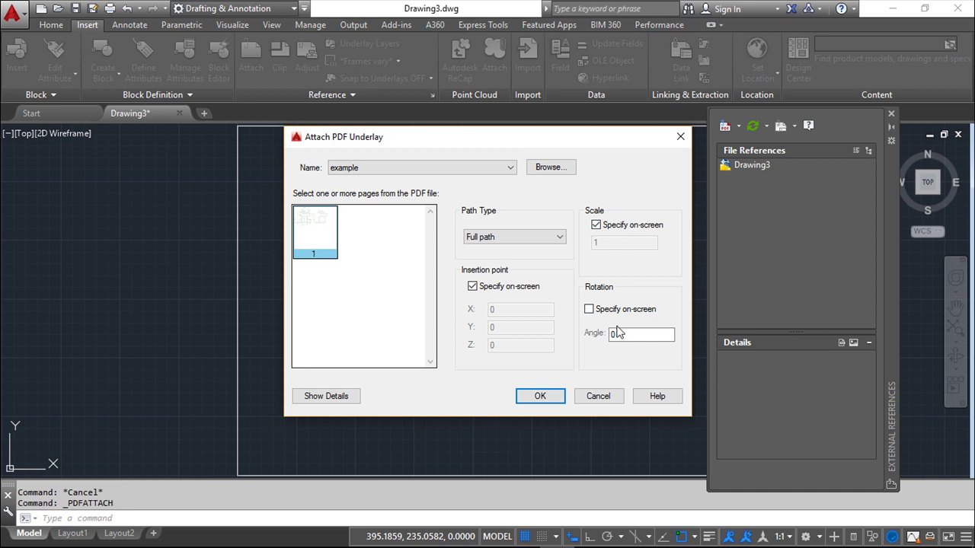
click(590, 310)
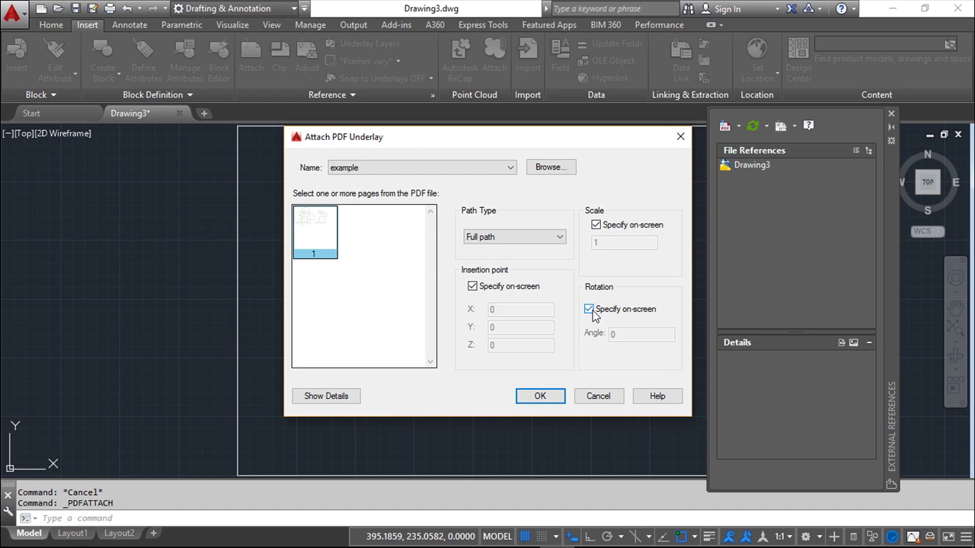
click(537, 393)
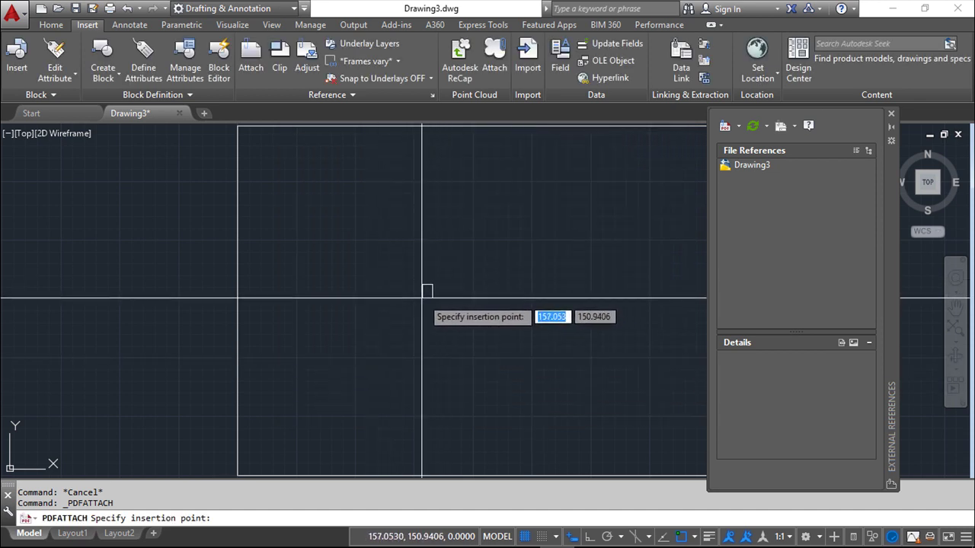
Place the example underlay at a picked point with scale 1 and rotation 0
click(414, 300)
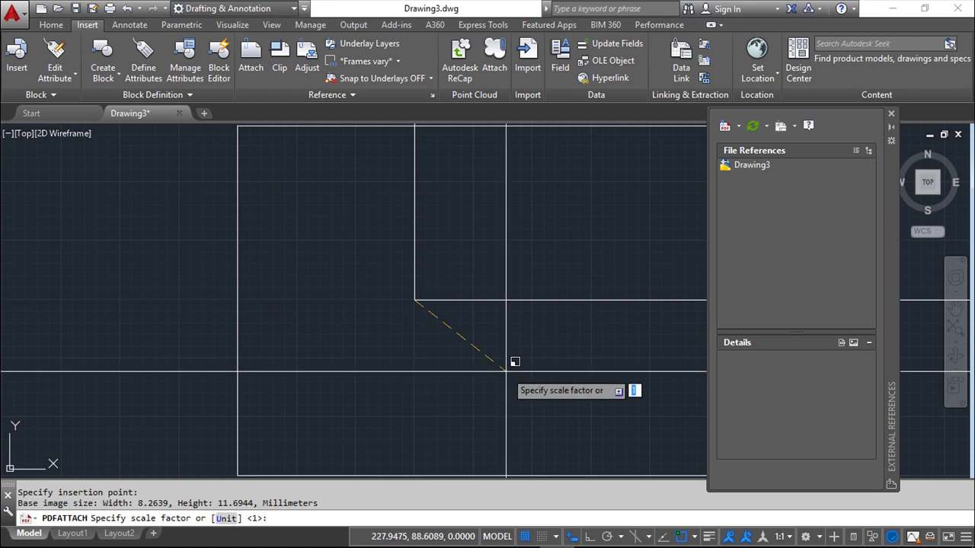
key(Return)
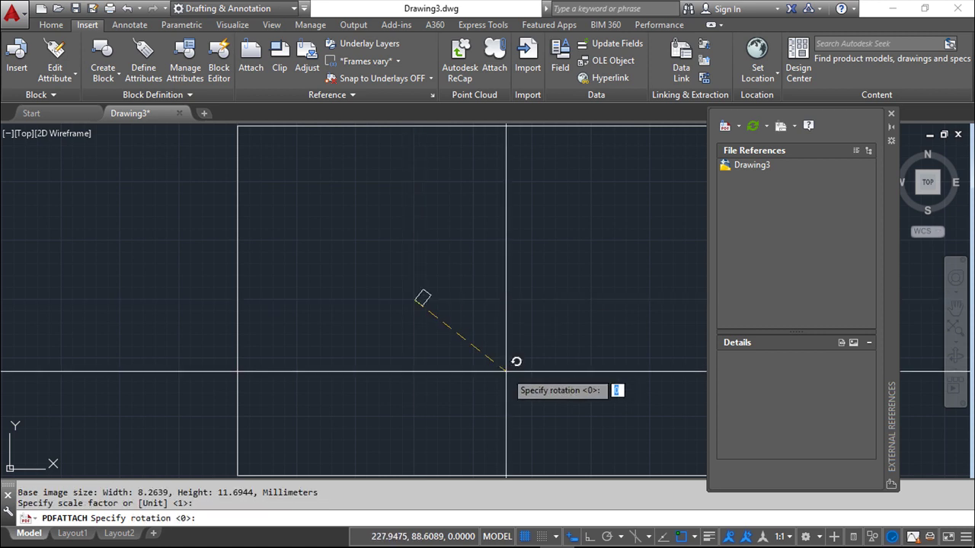
key(Return)
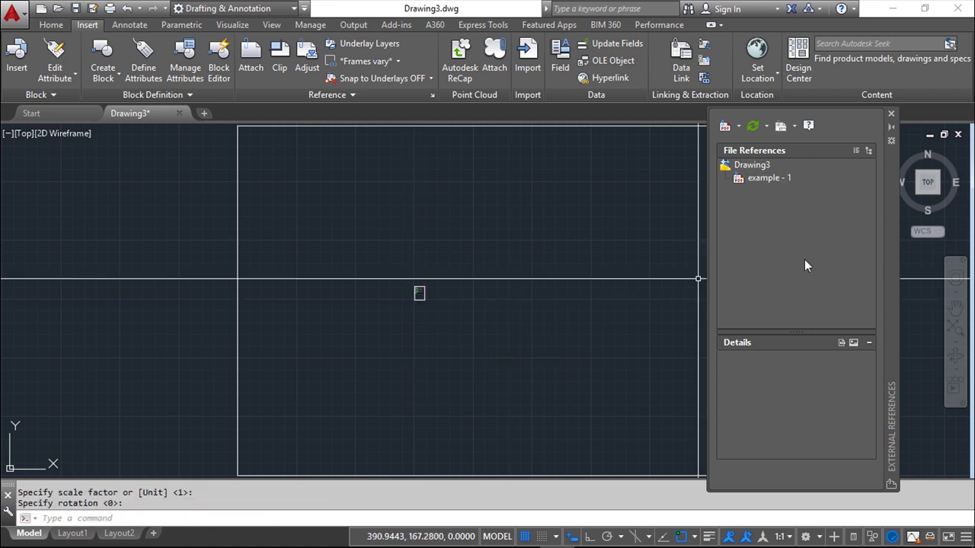
Close the External References palette and pan and zoom to frame the underlay
click(892, 114)
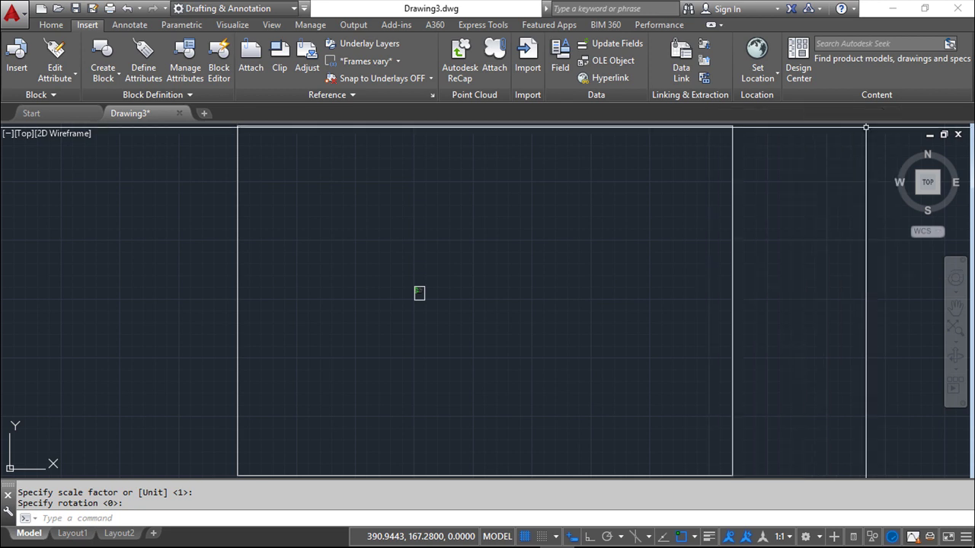
scroll(463, 311, down, 5)
middle_drag(288, 259, 602, 359)
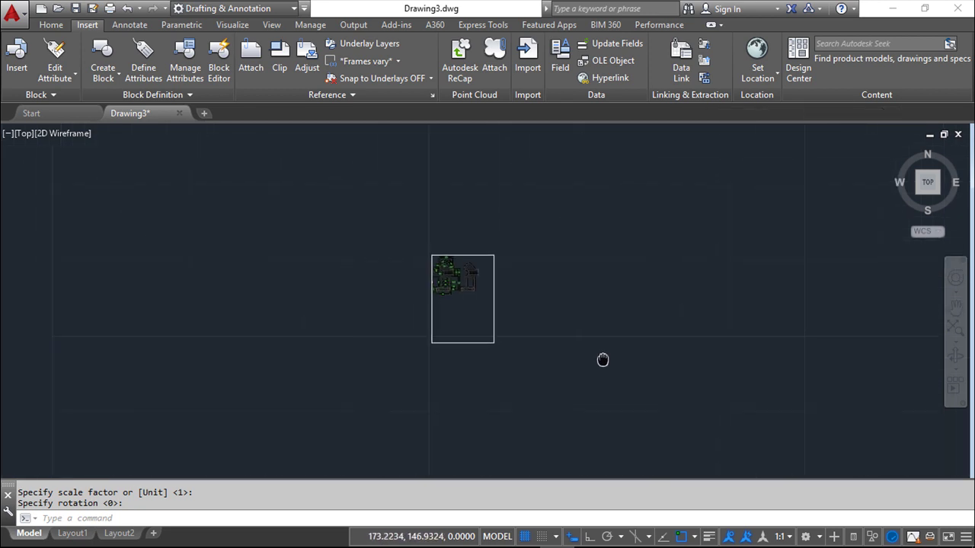
scroll(571, 327, up, 4)
mouse_move(460, 289)
middle_down()
mouse_move(559, 335)
mouse_move(589, 307)
mouse_move(647, 396)
middle_up()
scroll(559, 335, up, 3)
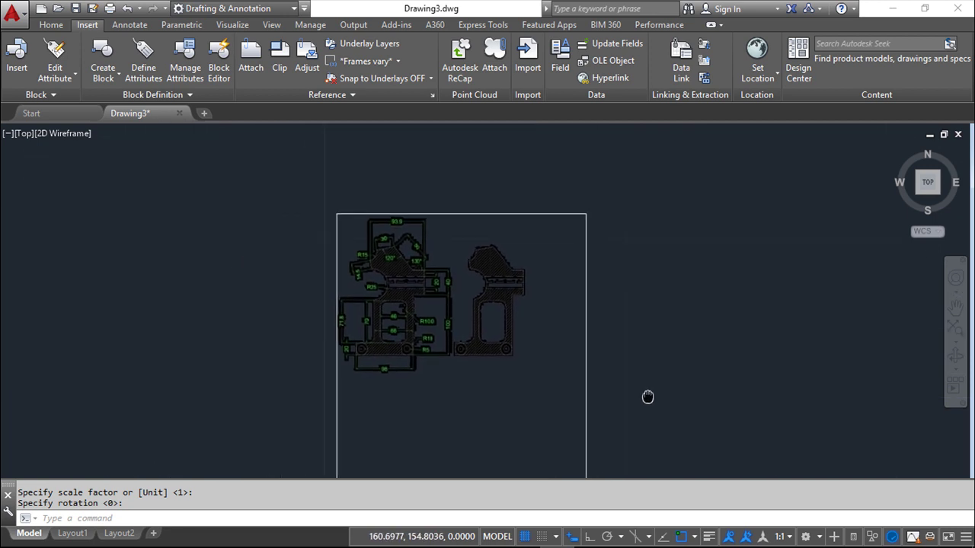
scroll(601, 351, up, 2)
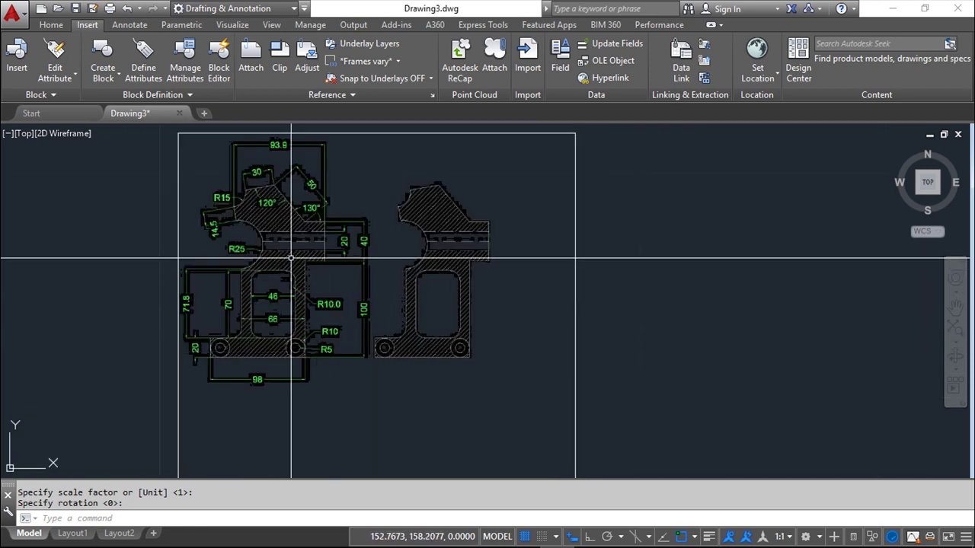
scroll(283, 258, down, 2)
mouse_move(326, 279)
middle_down()
mouse_move(491, 304)
mouse_move(409, 265)
mouse_move(388, 227)
middle_up()
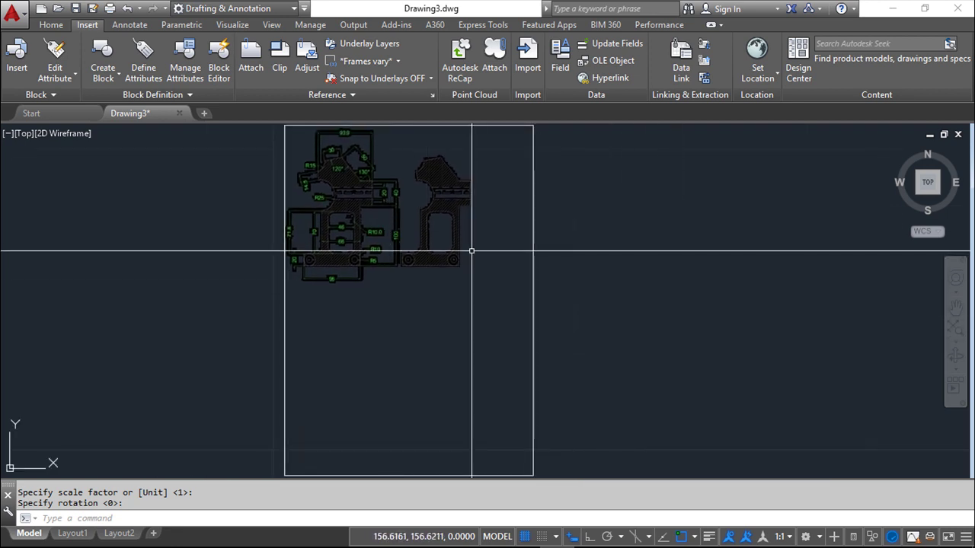
Select the PDF underlay and lower its contrast and fade
click(579, 309)
click(481, 292)
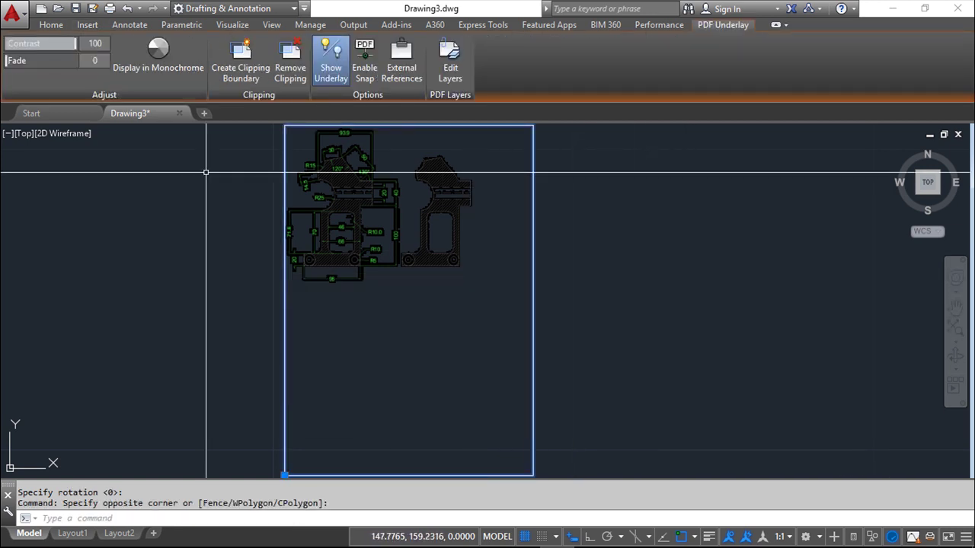
middle_drag(615, 208, 680, 296)
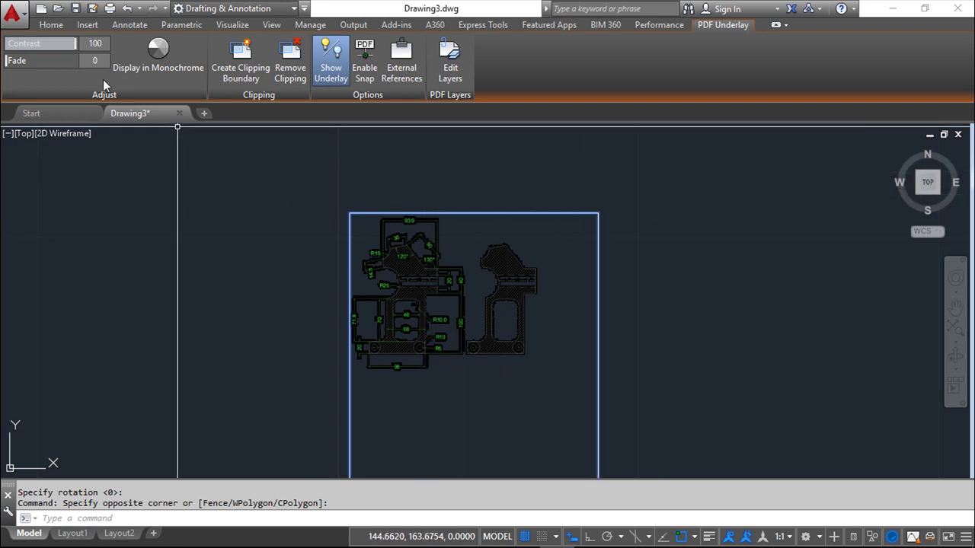
mouse_move(75, 44)
mouse_down()
mouse_move(12, 39)
mouse_move(67, 43)
mouse_up()
drag(8, 60, 53, 65)
Try the underlay's monochrome, clip and hide/show controls, leaving it visible in colour
click(160, 55)
click(160, 55)
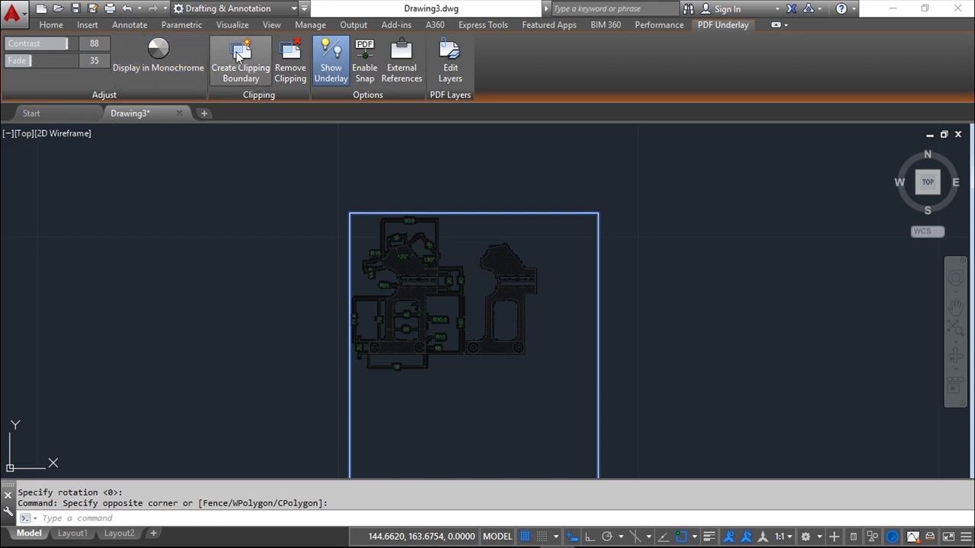
click(236, 52)
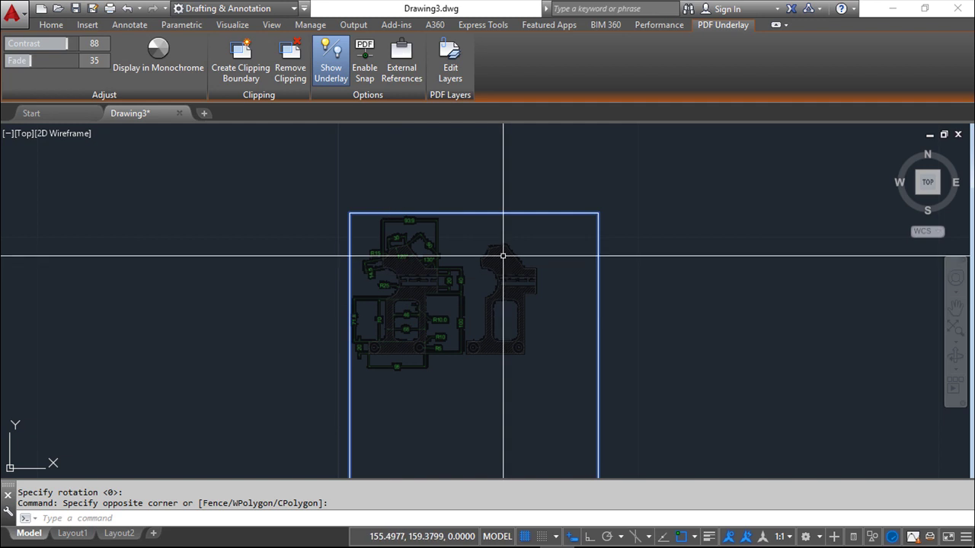
click(330, 61)
click(330, 61)
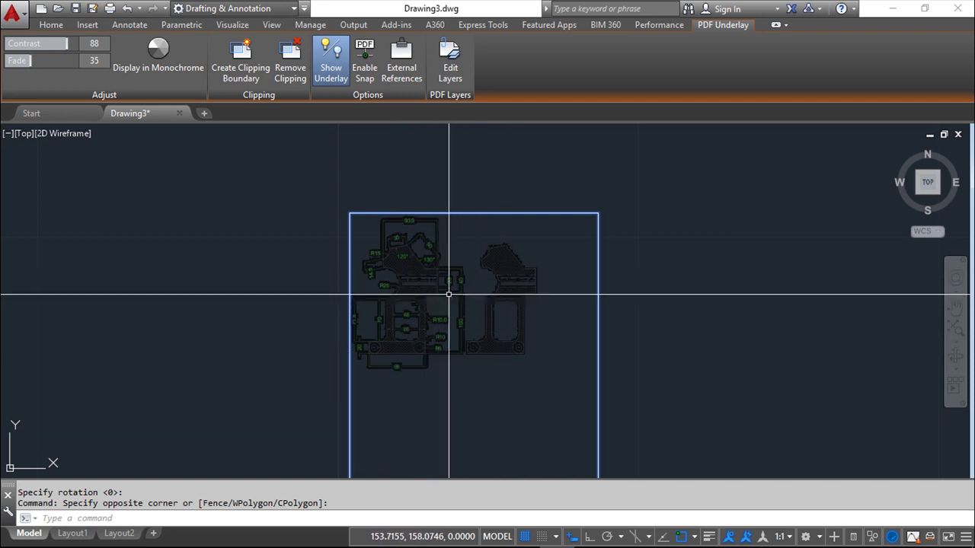
Enable snapping to the underlay geometry (PDFOSNAP 1) and start the Line command
click(365, 61)
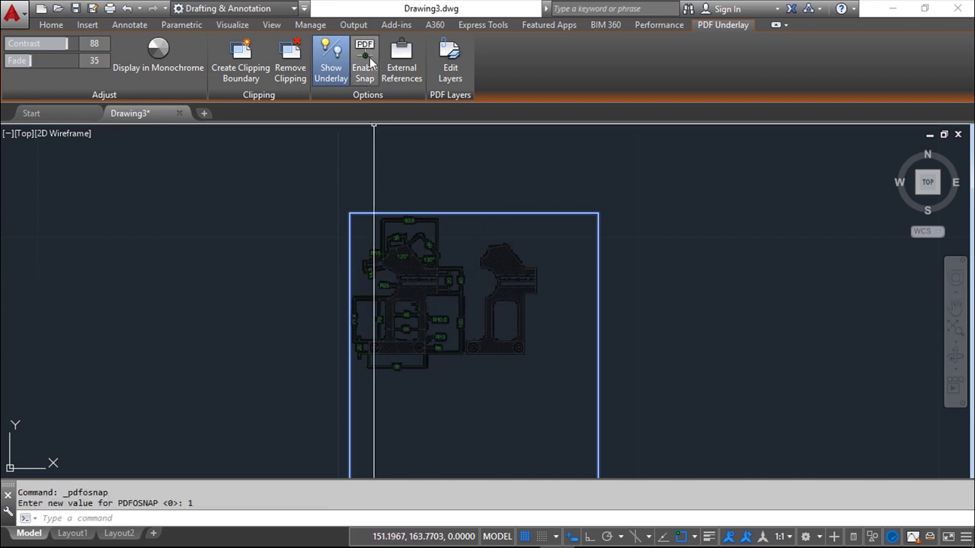
click(51, 26)
click(12, 53)
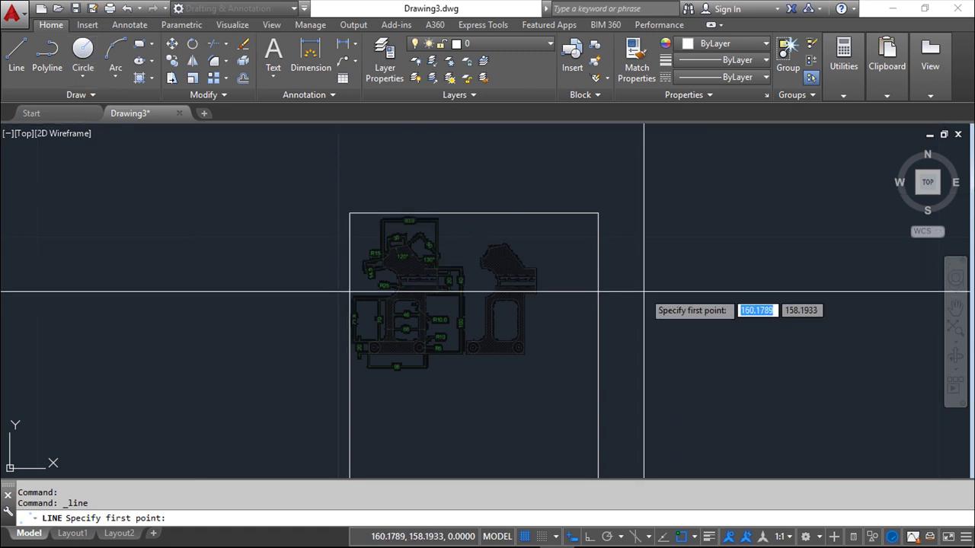
Erase the PDF underlay with a crossing window
scroll(646, 300, down, 2)
middle_drag(647, 300, 594, 267)
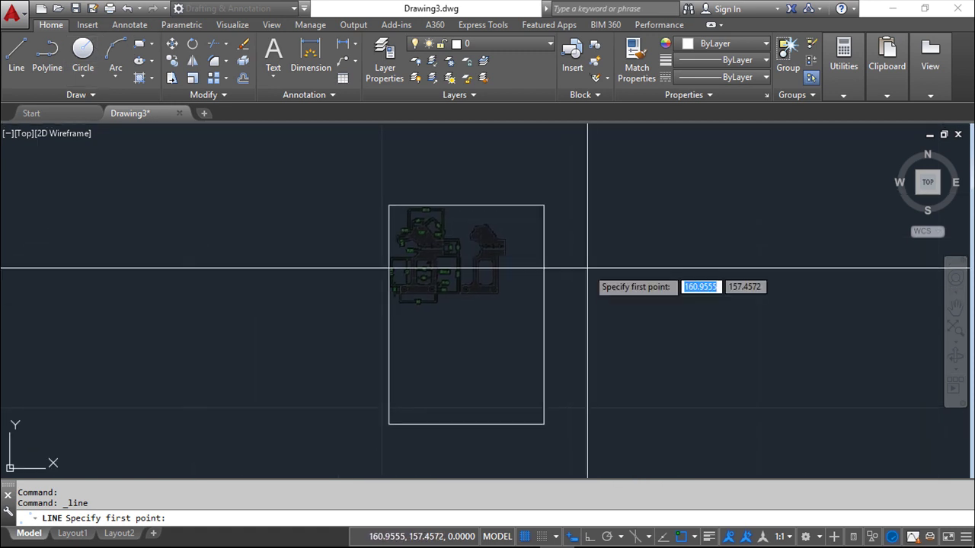
scroll(587, 268, up, 2)
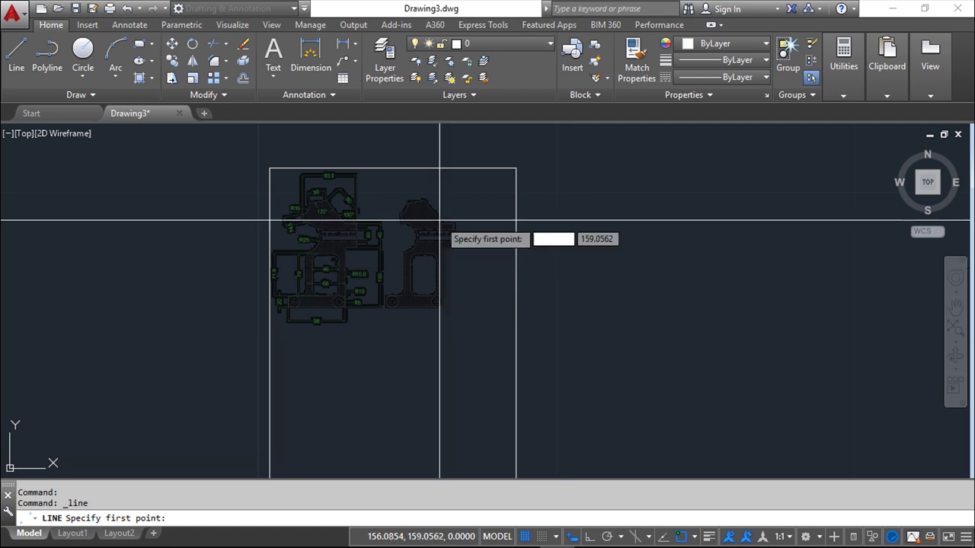
click(244, 46)
click(604, 305)
click(376, 193)
key(Return)
Zoom out to the limits rectangle and draw a circle inside it
scroll(549, 283, down, 2)
scroll(549, 282, down, 2)
scroll(549, 282, down, 2)
scroll(549, 282, down, 2)
scroll(623, 281, down, 2)
middle_drag(622, 281, 411, 283)
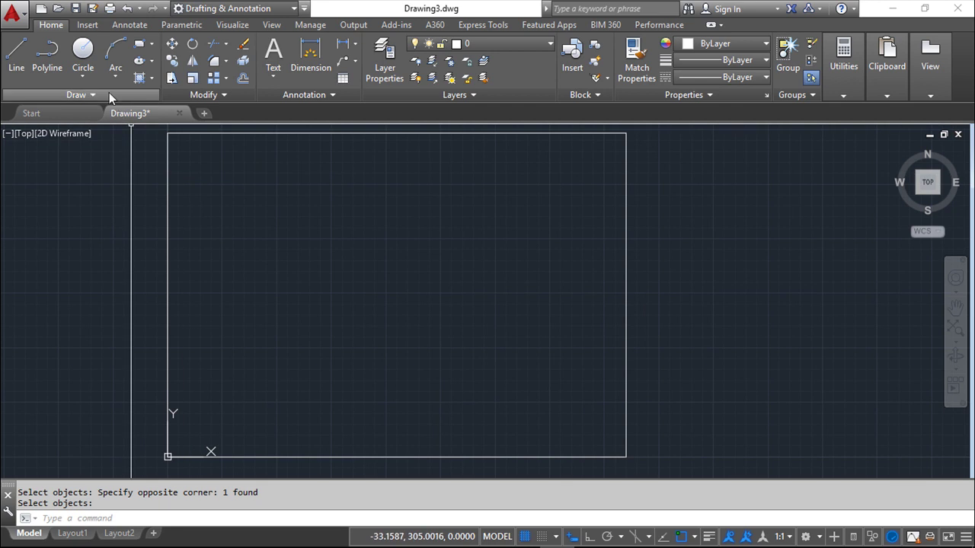
click(86, 55)
click(372, 272)
click(421, 325)
Draw a single diagonal line cutting through the circle
click(12, 64)
click(261, 190)
right_click(516, 331)
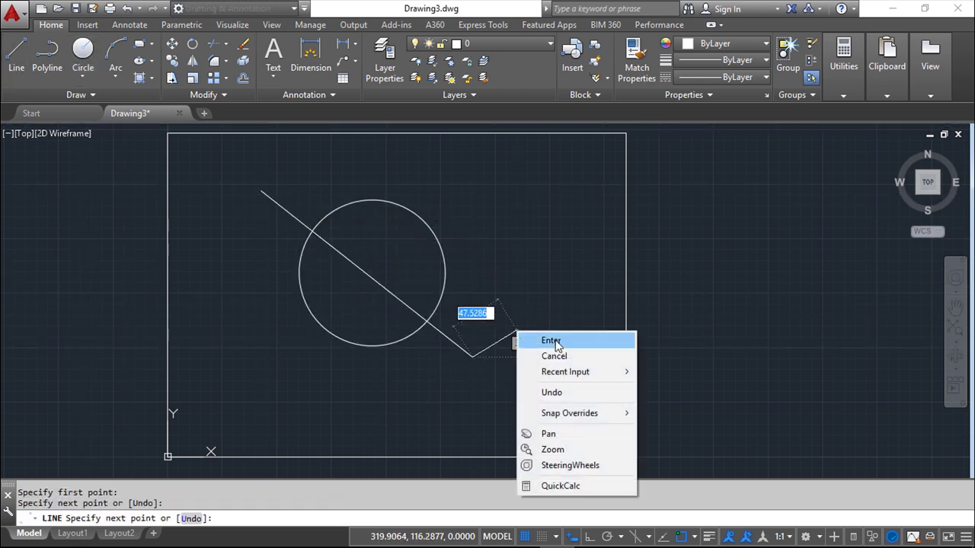
click(540, 340)
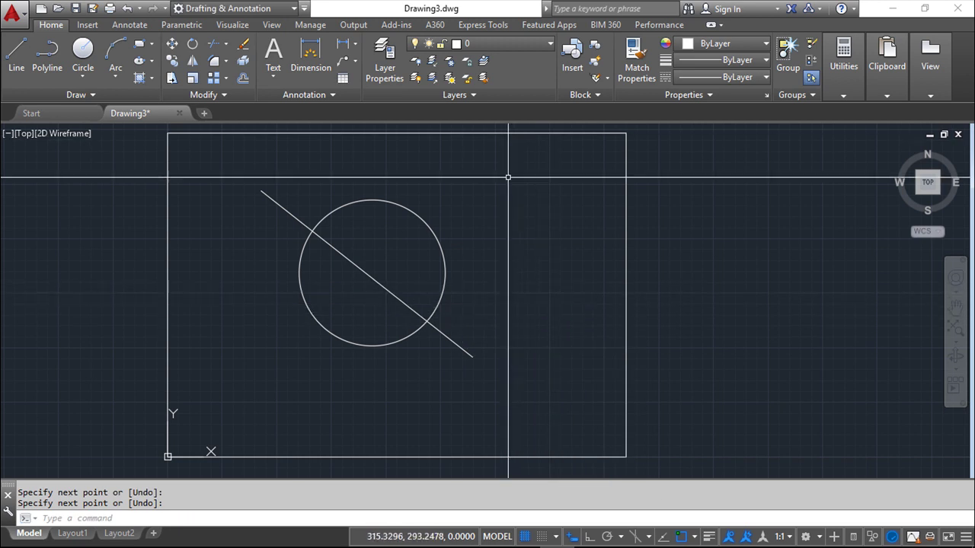
scroll(533, 220, up, 2)
mouse_move(490, 226)
middle_down()
mouse_move(626, 253)
mouse_move(624, 236)
middle_up()
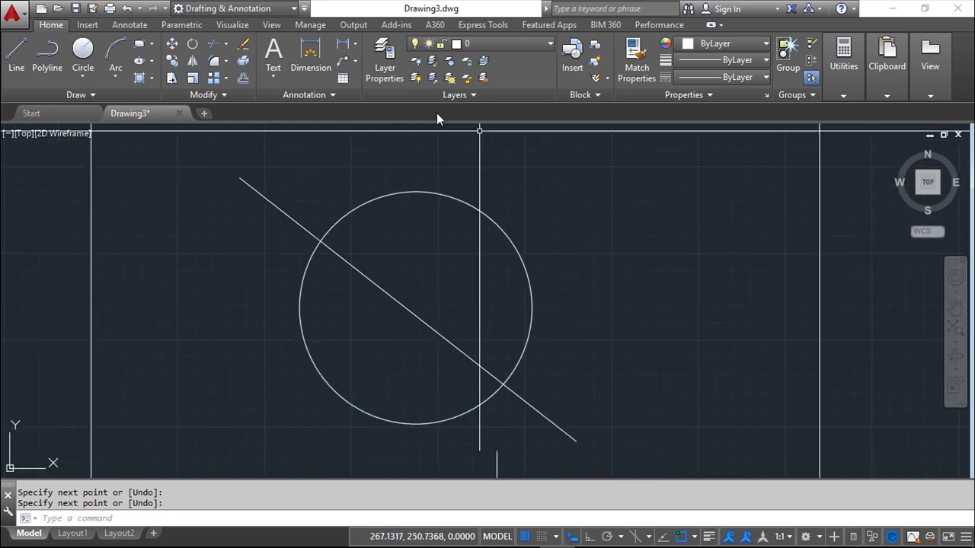
In the Plot dialog, centre the plot and pick a window around the circle and line
click(17, 15)
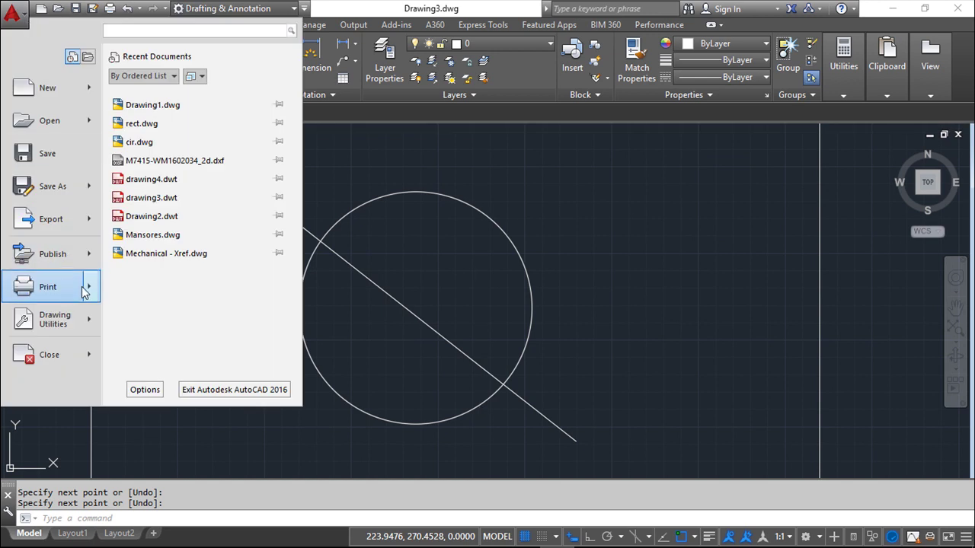
click(60, 287)
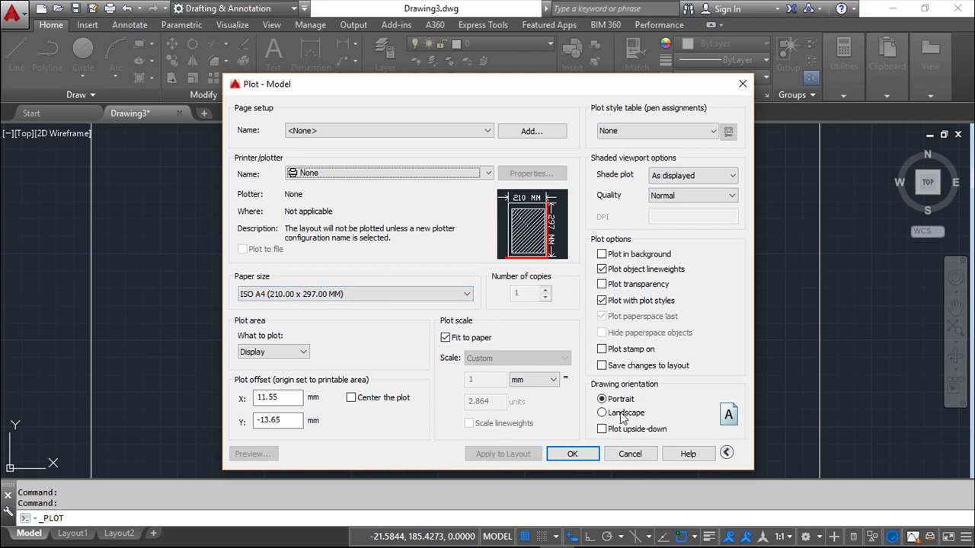
click(353, 400)
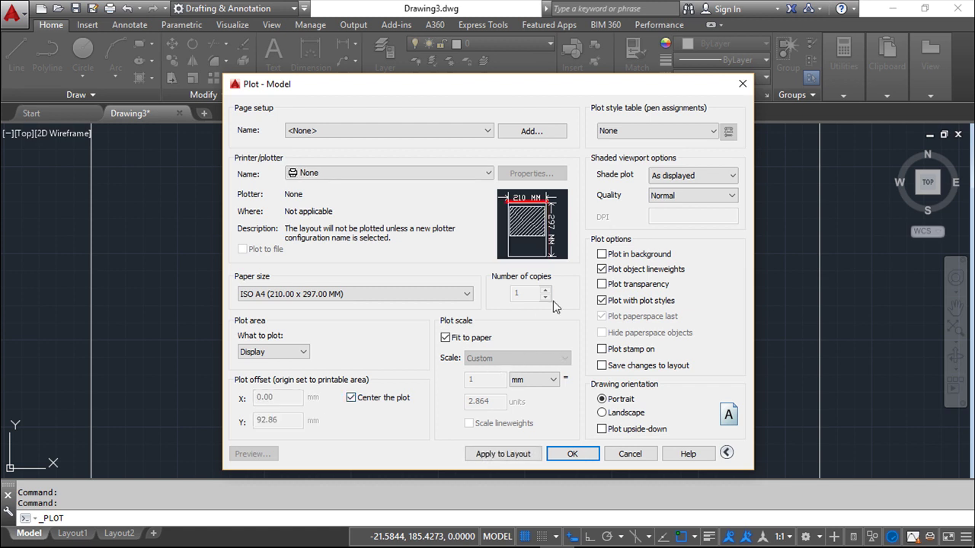
click(301, 352)
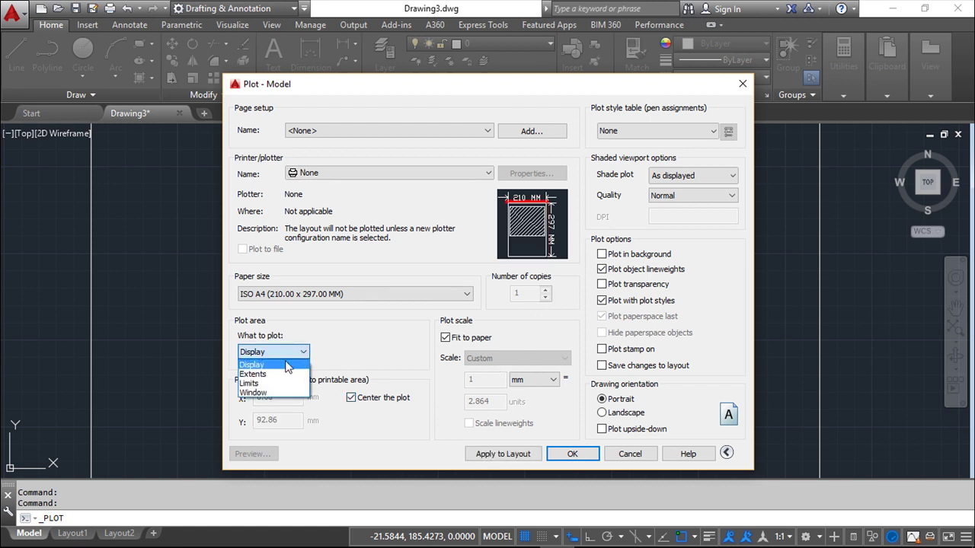
click(256, 396)
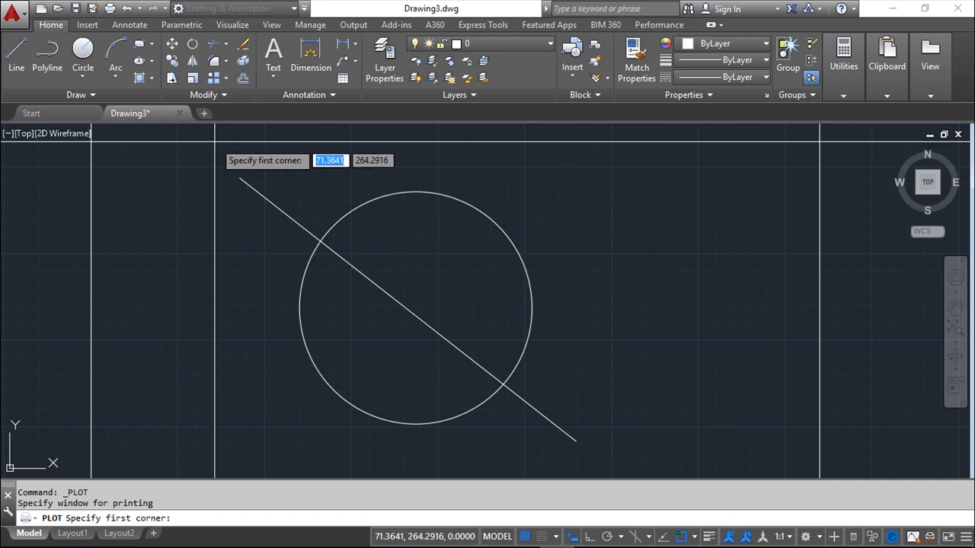
click(215, 142)
click(625, 450)
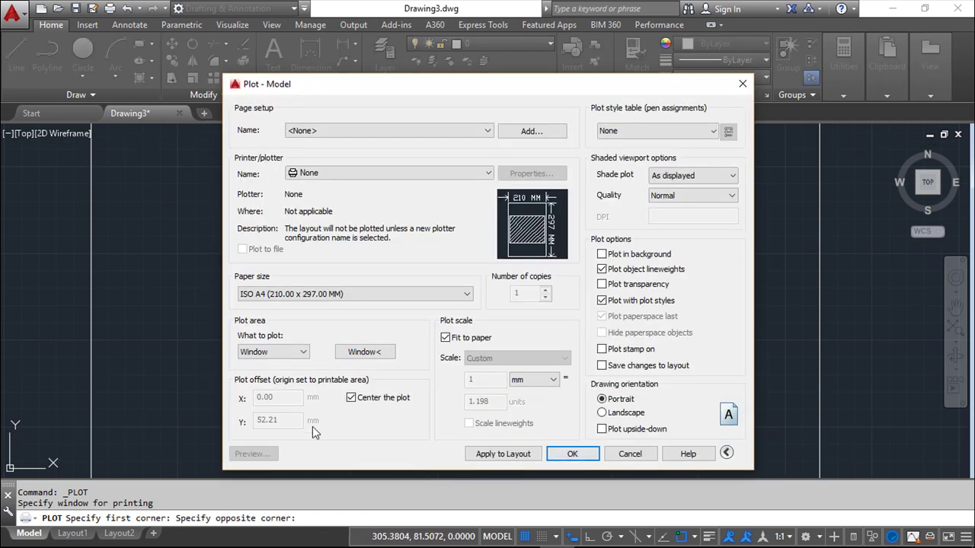
click(490, 175)
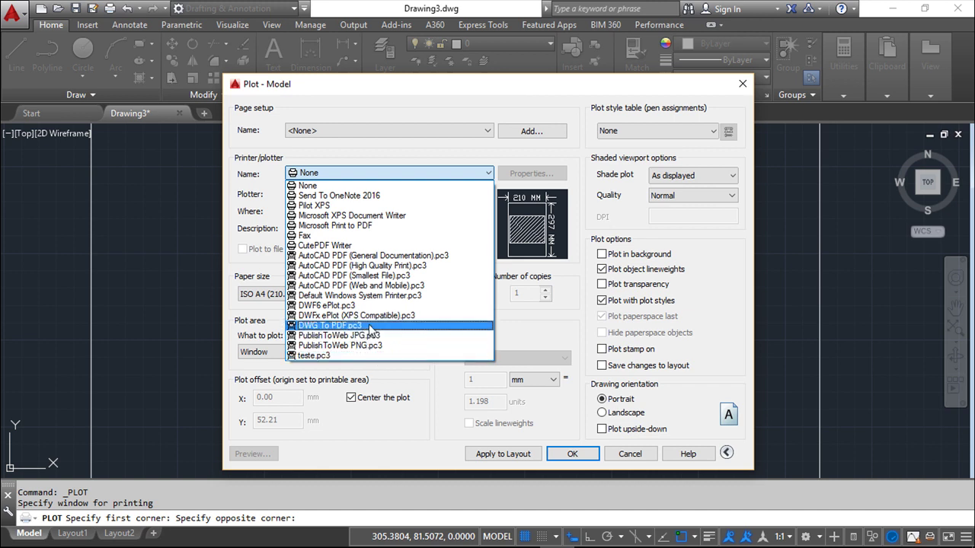
Plot with AutoCAD PDF (High Quality Print).pc3 to Drawing3-Model.pdf, then return to AutoCAD
click(341, 267)
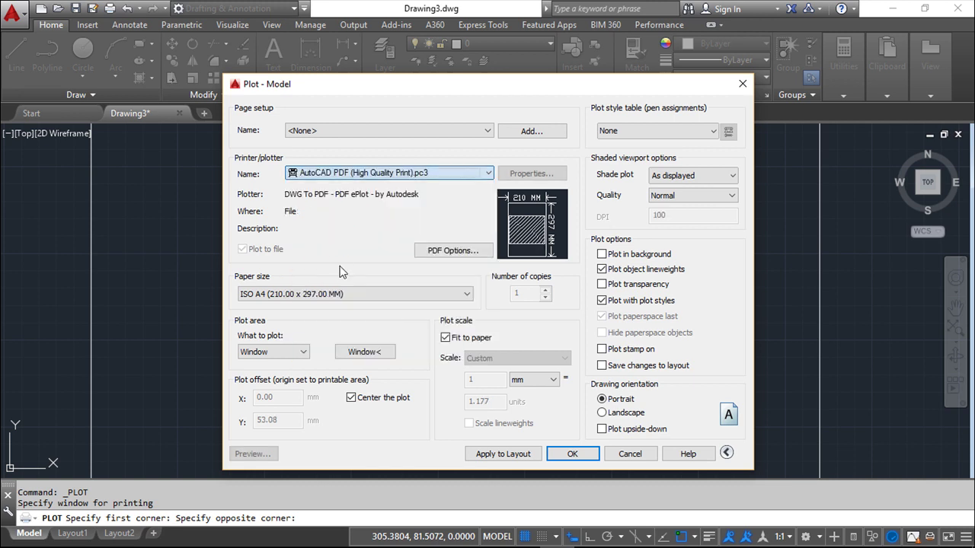
click(564, 457)
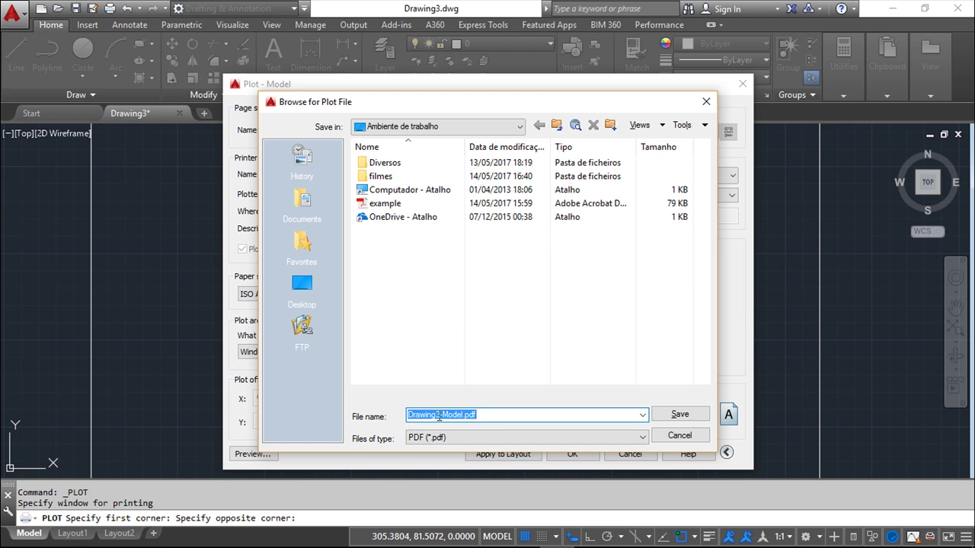
click(689, 413)
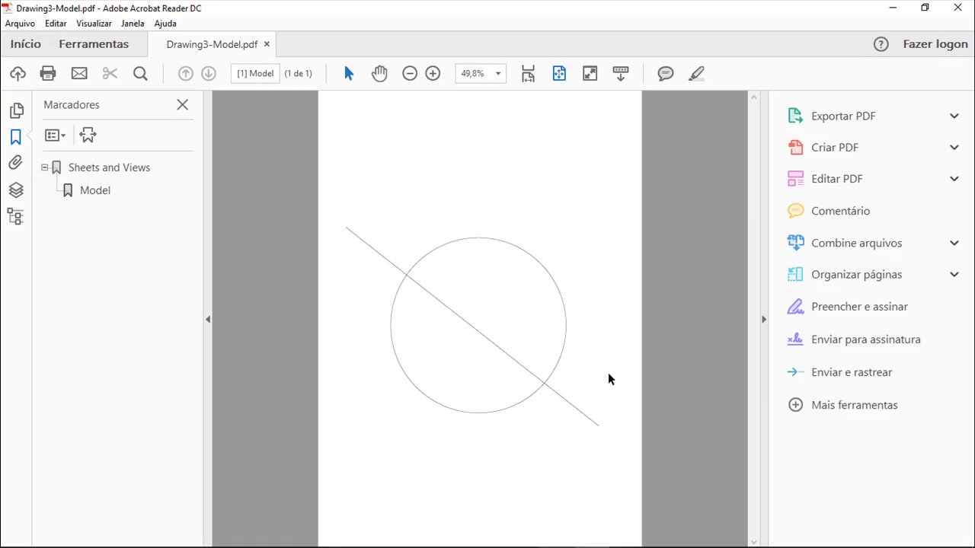
key(alt+Tab)
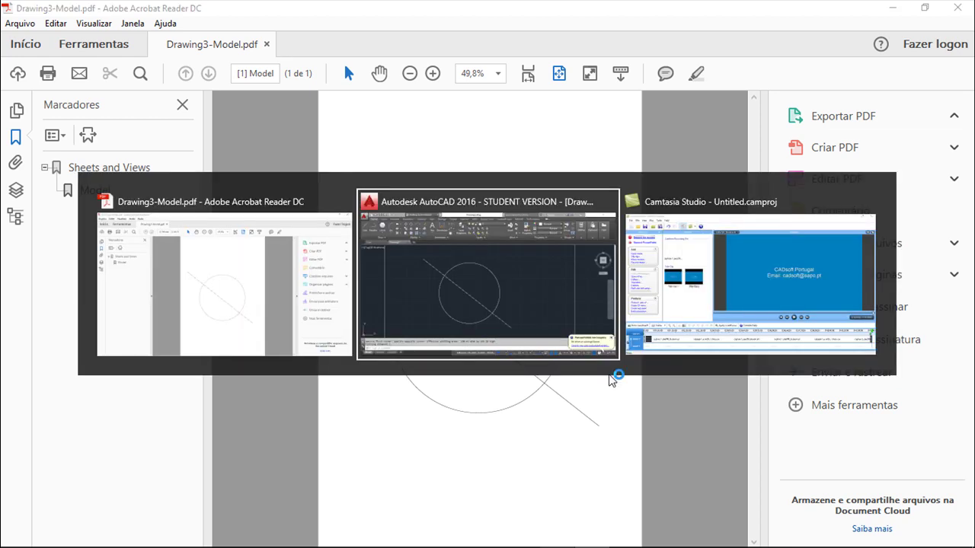
scroll(597, 364, down, 3)
middle_drag(646, 364, 345, 316)
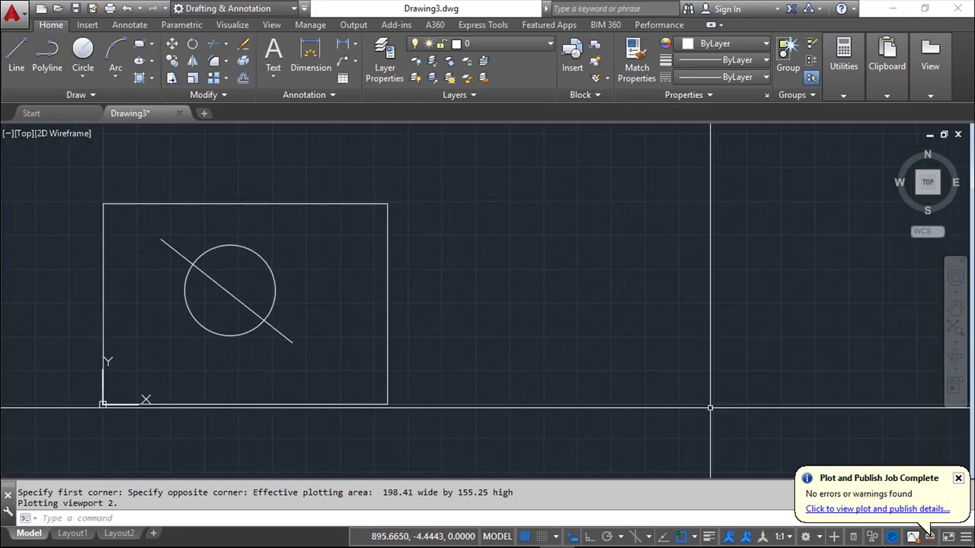
Close the Plot and Publish Job Complete balloon
click(958, 480)
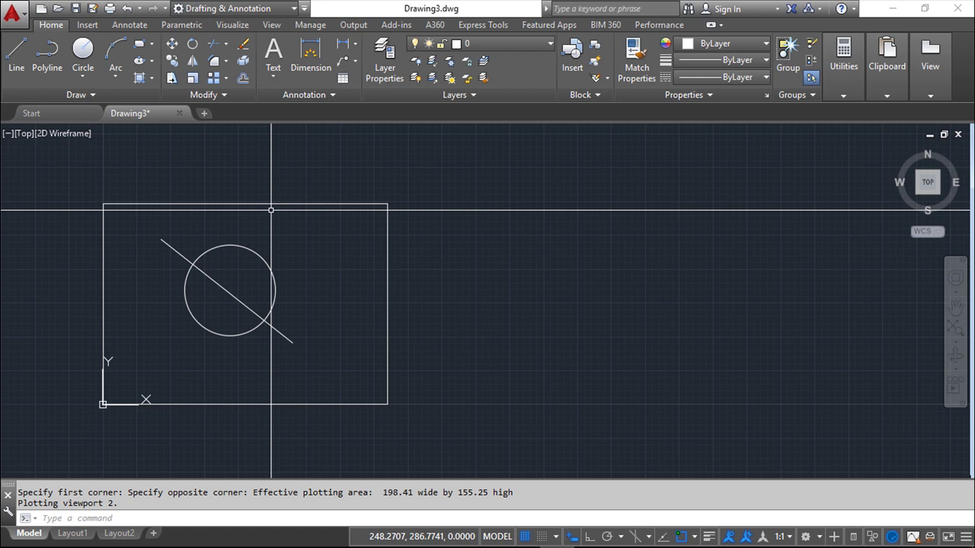
Attach Drawing3-Model.pdf as an underlay with scale 1 and rotation 0 fixed
click(86, 24)
click(439, 96)
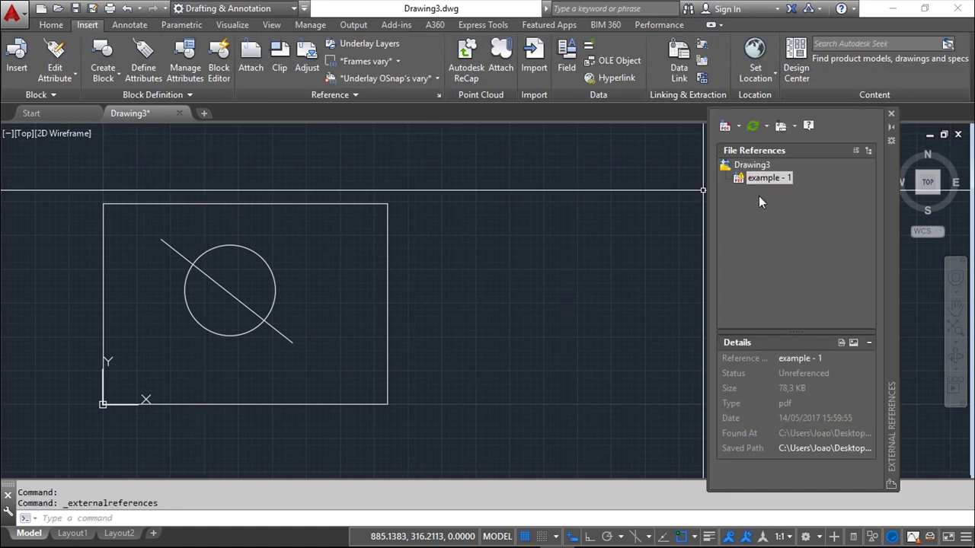
click(737, 128)
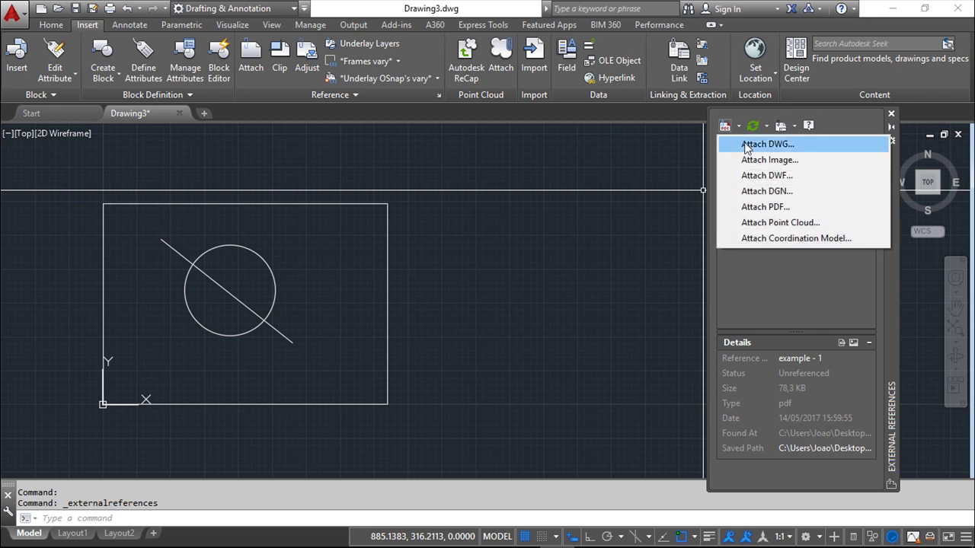
click(766, 207)
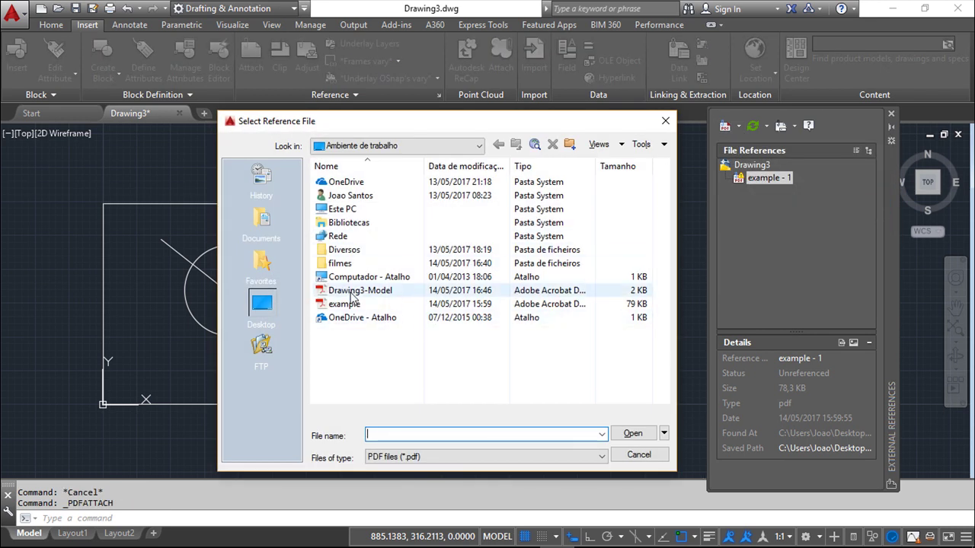
click(358, 290)
click(633, 433)
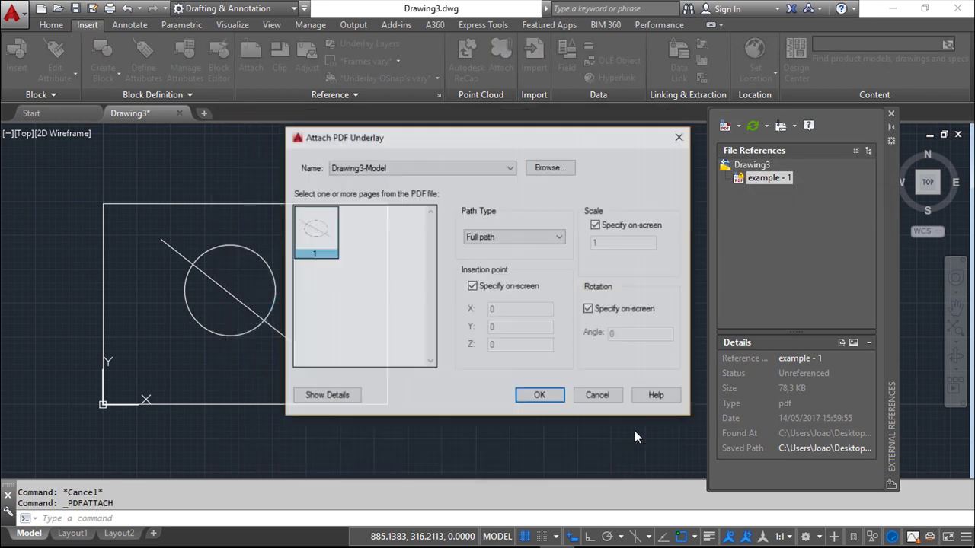
click(589, 309)
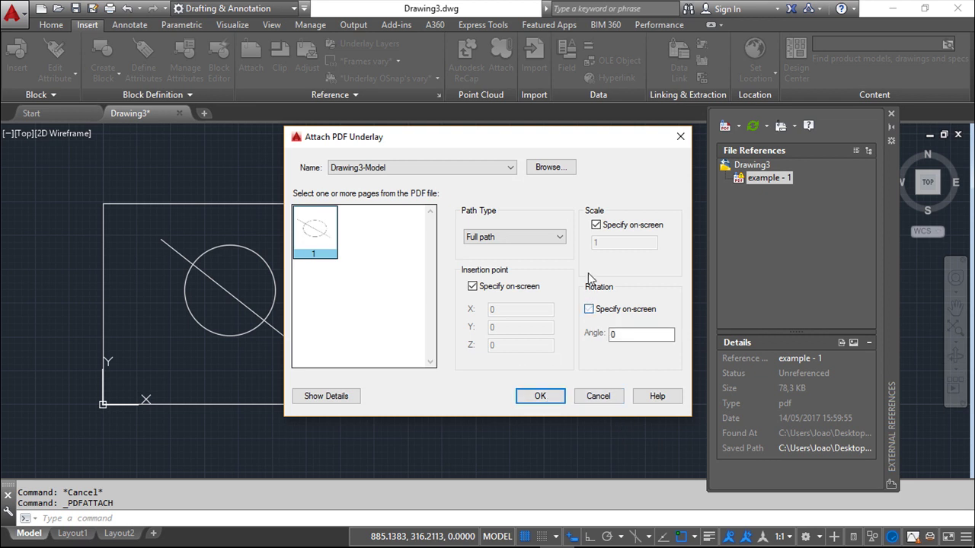
click(595, 225)
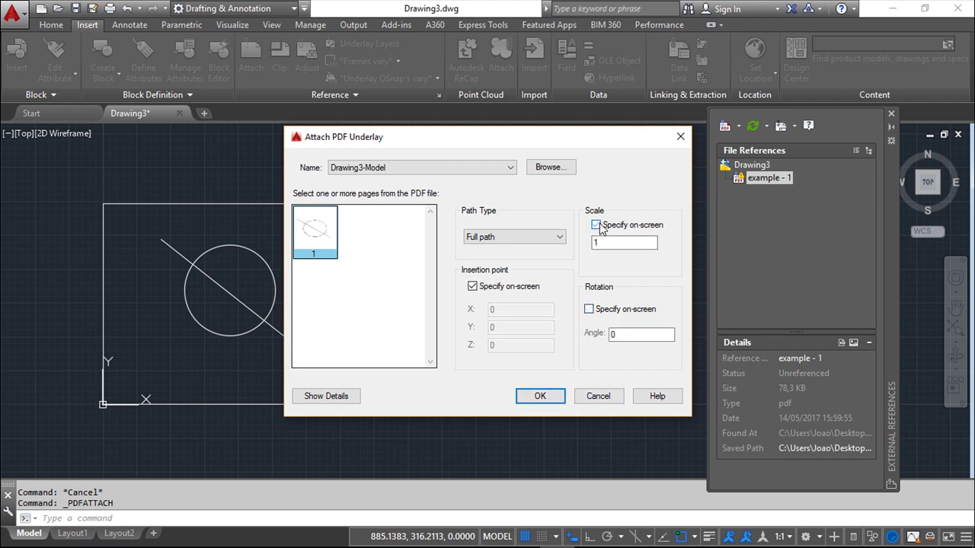
click(544, 397)
Place the underlay right of the original drawing and bring it into view
click(446, 394)
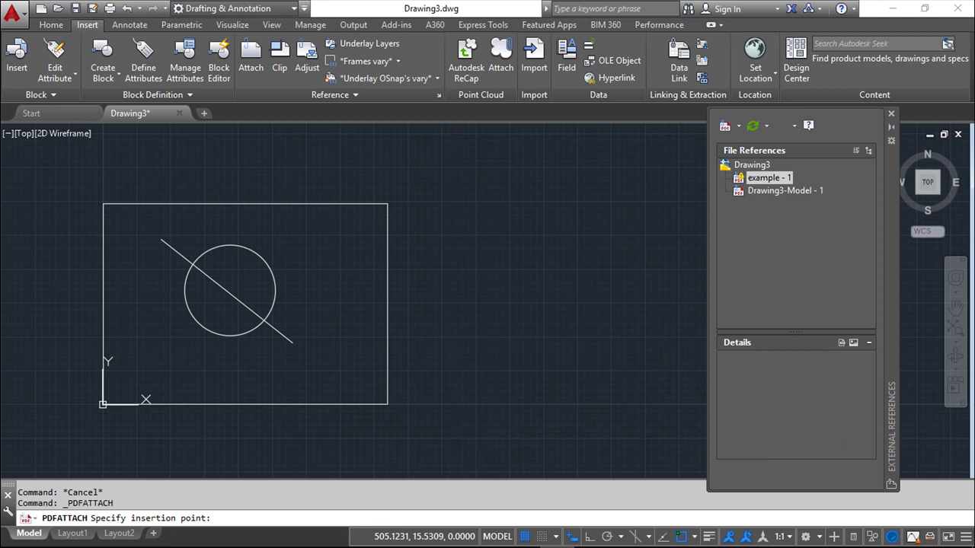
click(891, 113)
scroll(587, 263, up, 2)
mouse_move(546, 266)
middle_down()
mouse_move(619, 309)
mouse_move(612, 302)
middle_up()
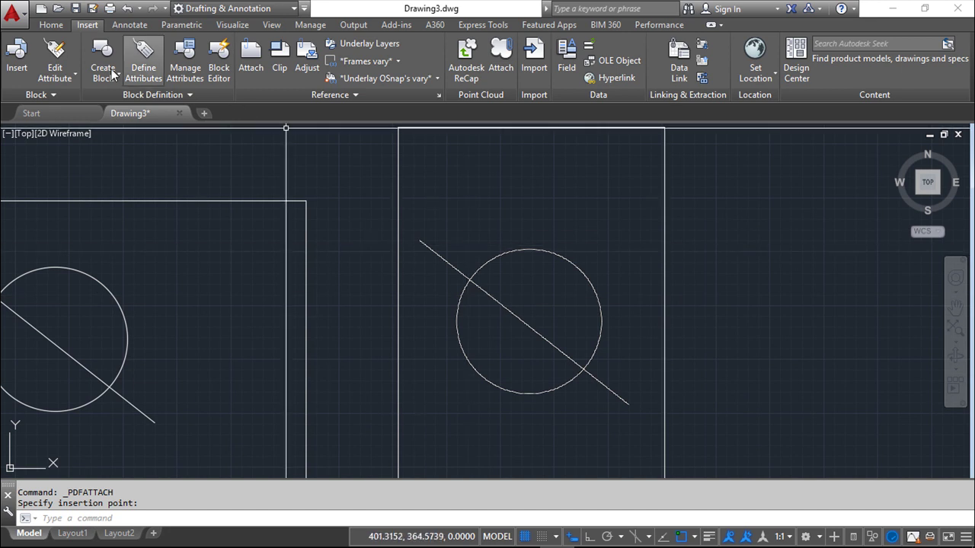
Draw a line from the underlay diagonal's lower endpoint to the circle's right edge
click(51, 24)
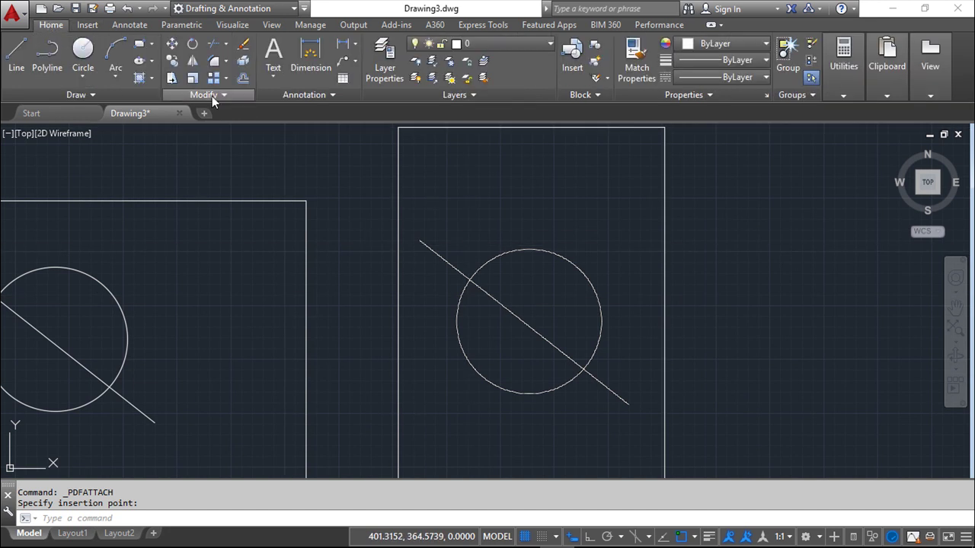
click(16, 55)
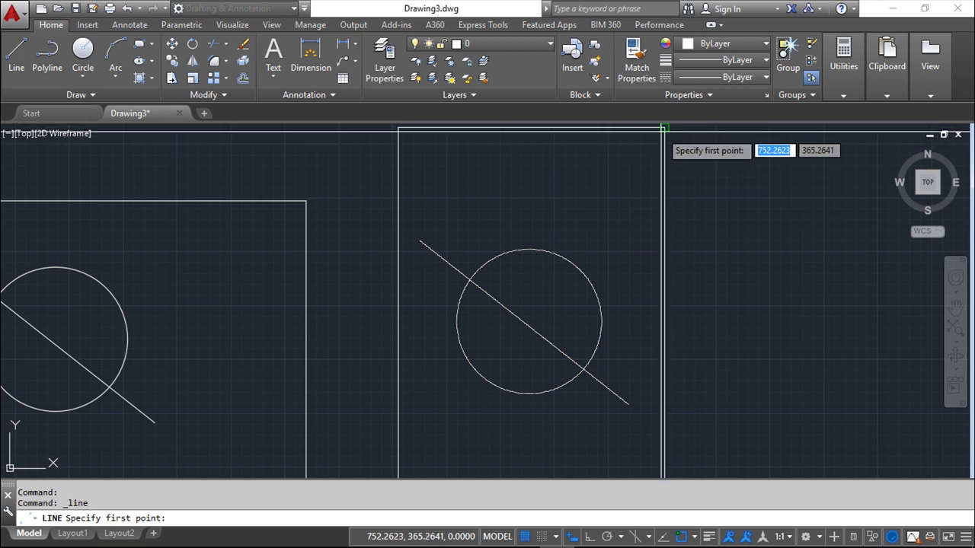
mouse_move(567, 219)
middle_down()
mouse_move(611, 300)
mouse_move(652, 267)
mouse_move(642, 224)
mouse_move(672, 163)
middle_up()
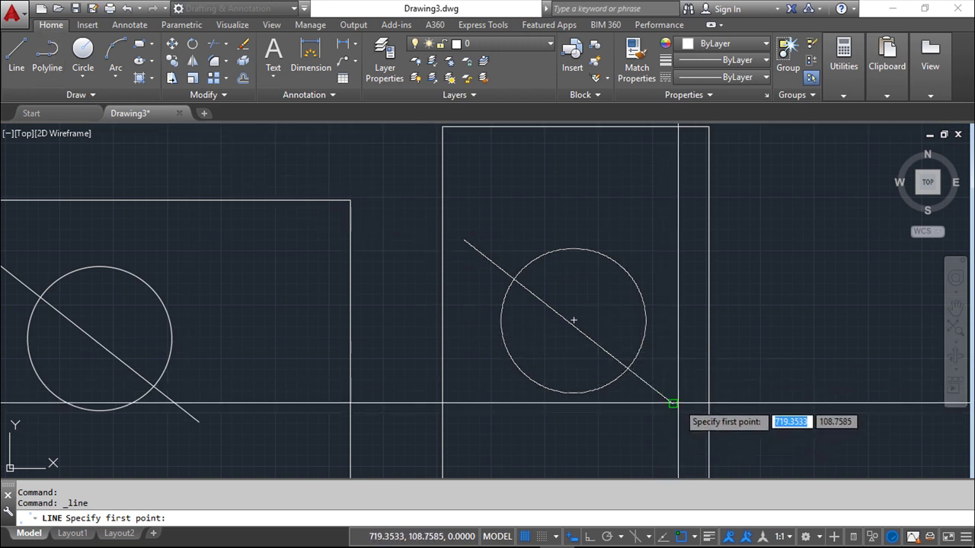
click(673, 403)
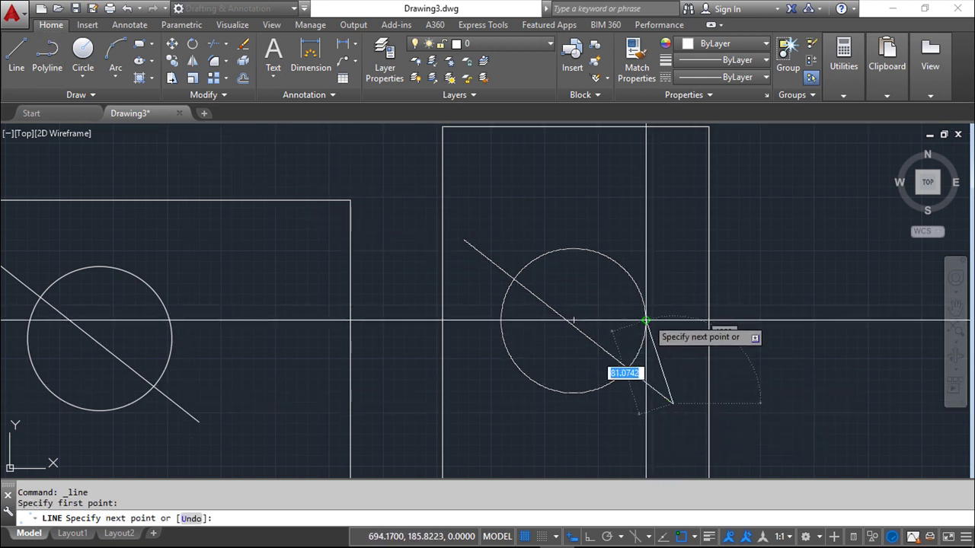
right_click(638, 214)
click(673, 224)
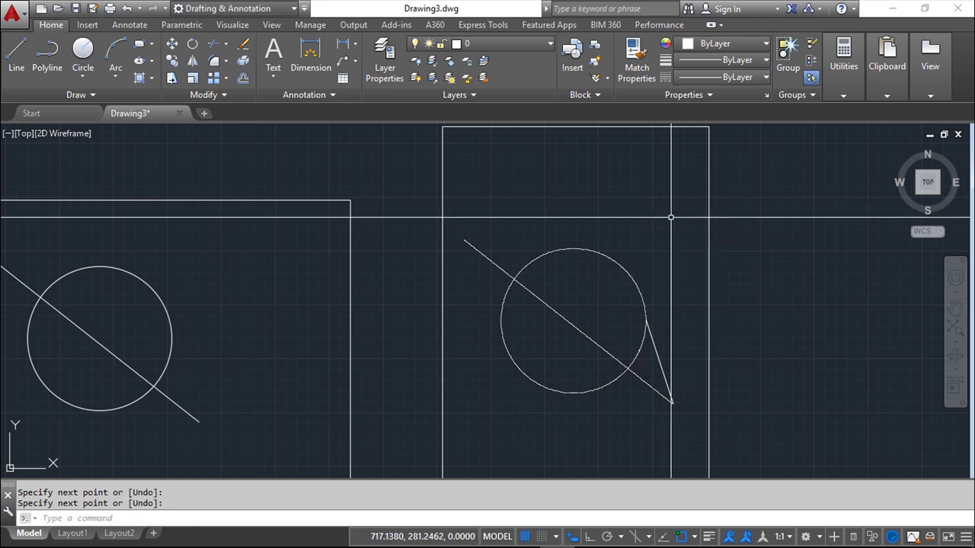
scroll(670, 217, up, 3)
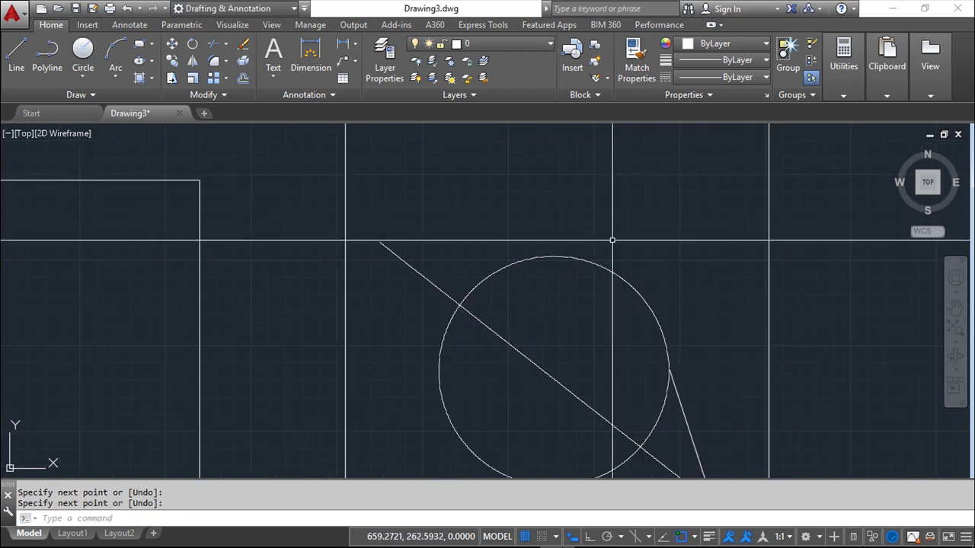
mouse_move(642, 224)
middle_down()
mouse_move(600, 208)
mouse_move(598, 218)
middle_up()
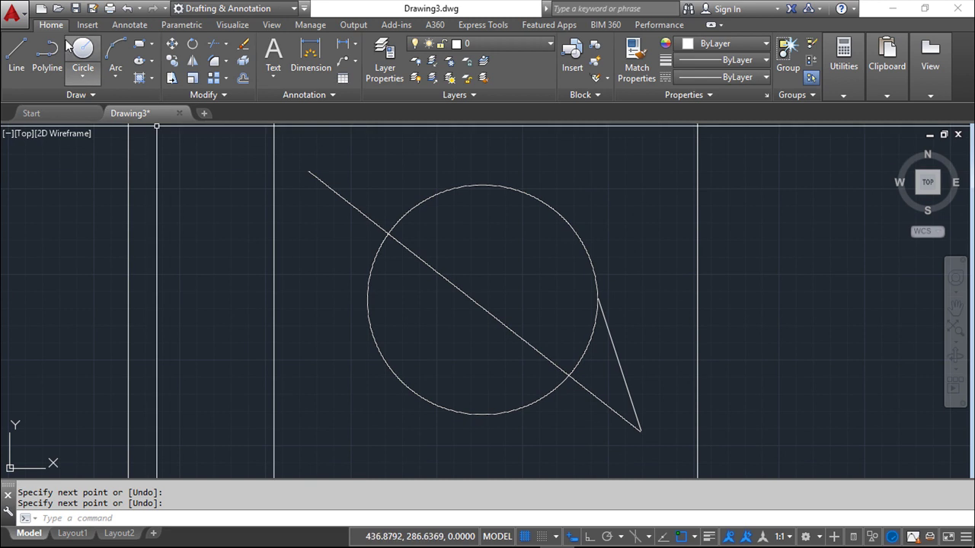
Switch Snap to Underlays off and start a line
click(87, 25)
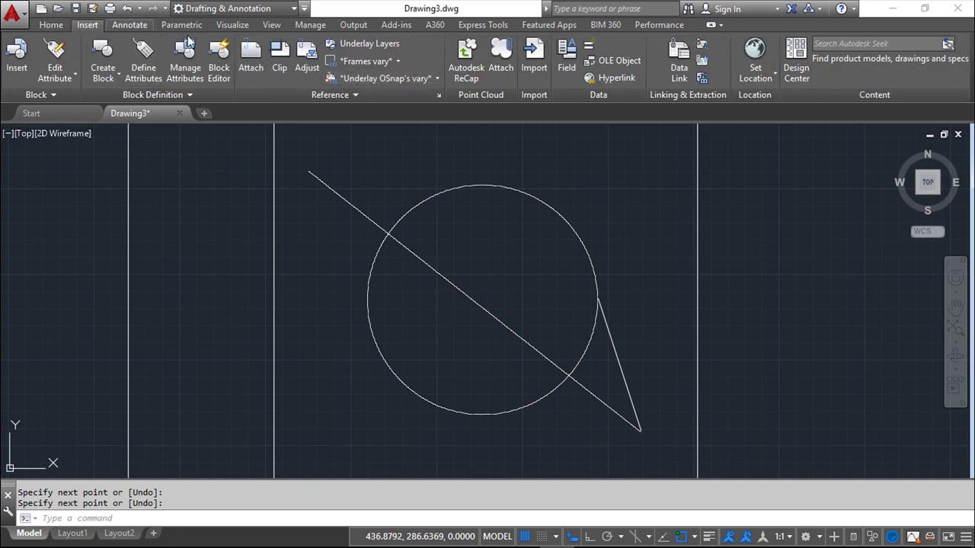
click(437, 78)
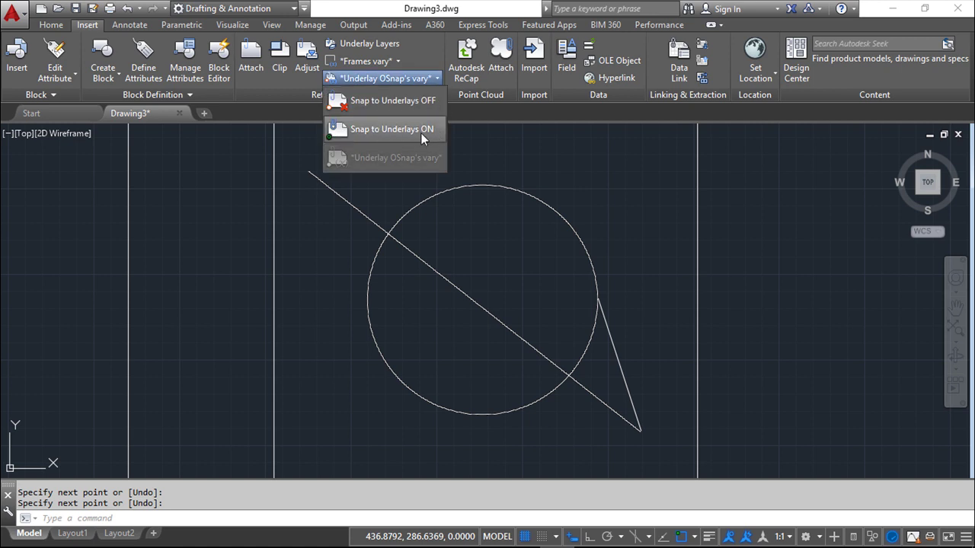
click(402, 100)
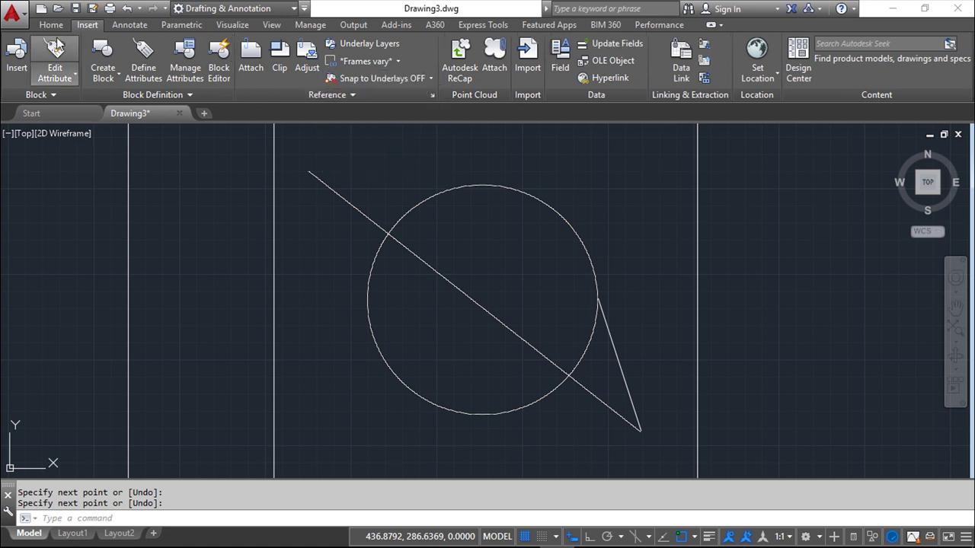
click(51, 25)
click(16, 57)
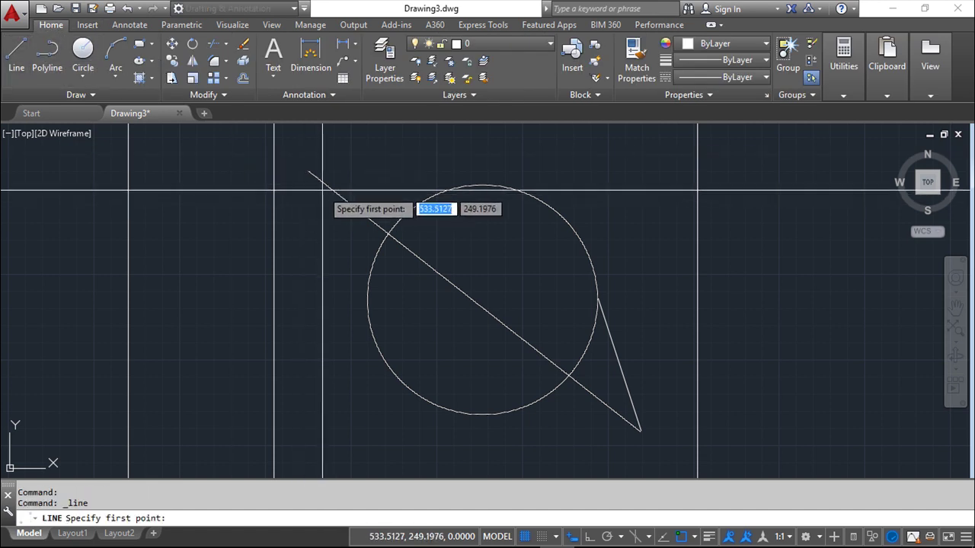
Switch Snap to Underlays back on and begin a fresh single line
click(86, 24)
click(430, 79)
click(377, 122)
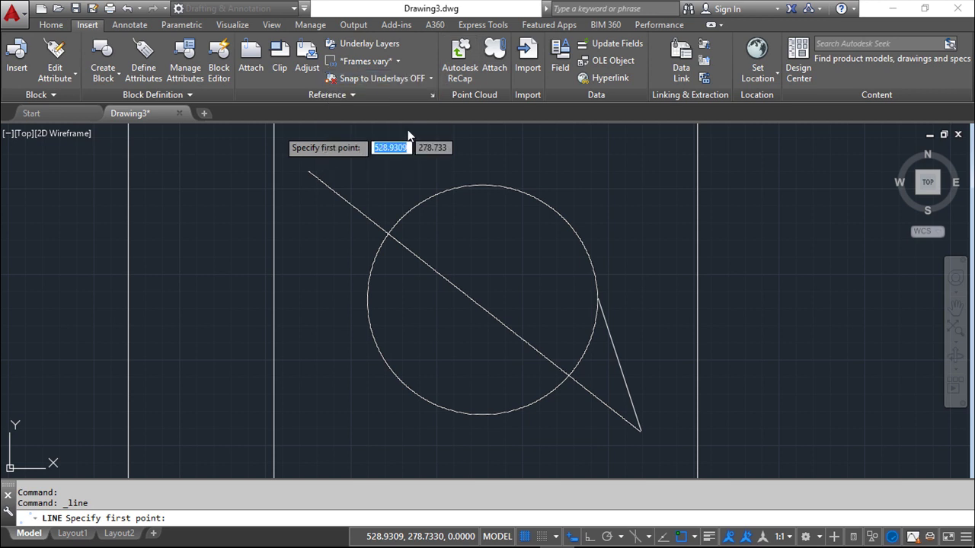
click(50, 25)
click(47, 52)
click(15, 53)
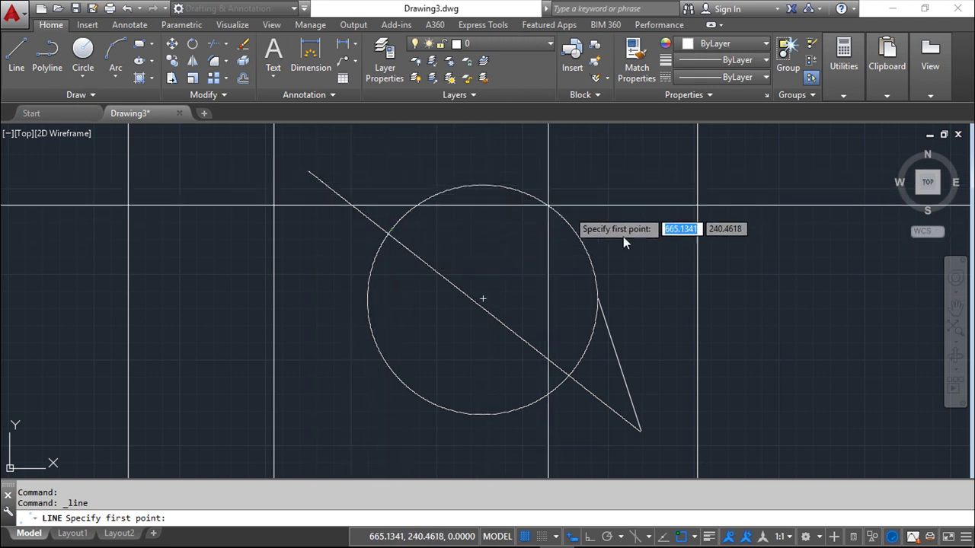
Zoom the view to show the original circle and line beside the traced PDF underlay
scroll(629, 261, down, 2)
scroll(621, 264, down, 1)
scroll(605, 274, down, 1)
scroll(599, 255, up, 1)
scroll(598, 254, up, 1)
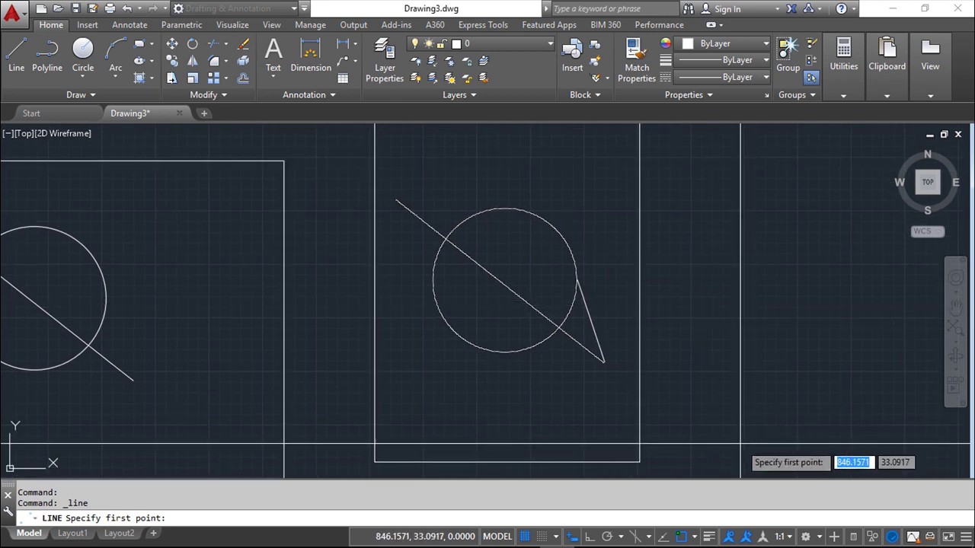